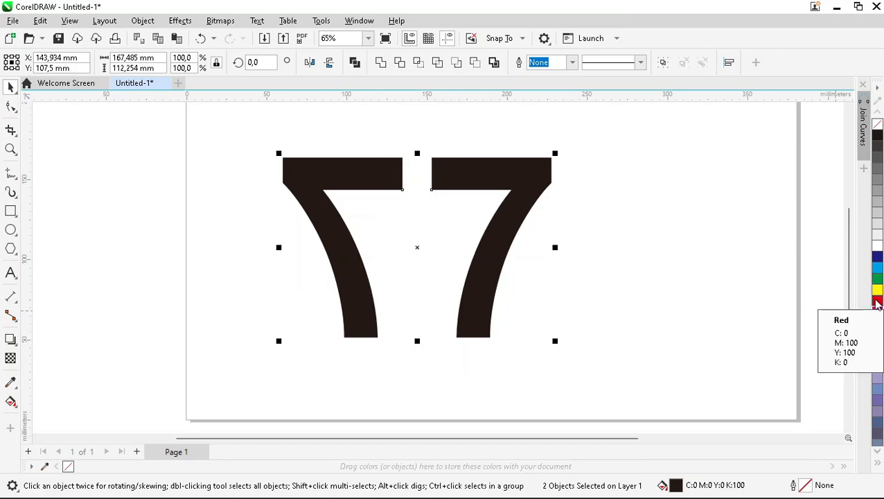
- Rotate the mirrored 7 slightly counterclockwise around its centre
click(586, 213)
scroll(349, 183, up, 1)
scroll(350, 182, up, 1)
click(353, 176)
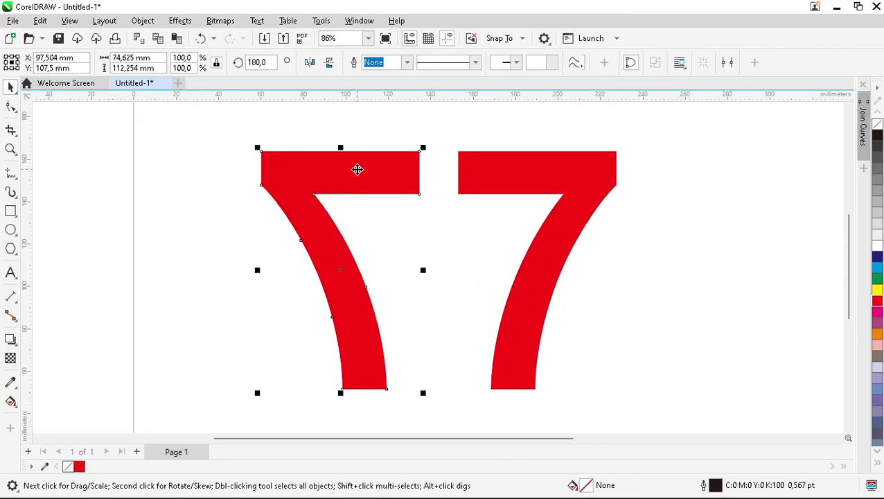
click(370, 173)
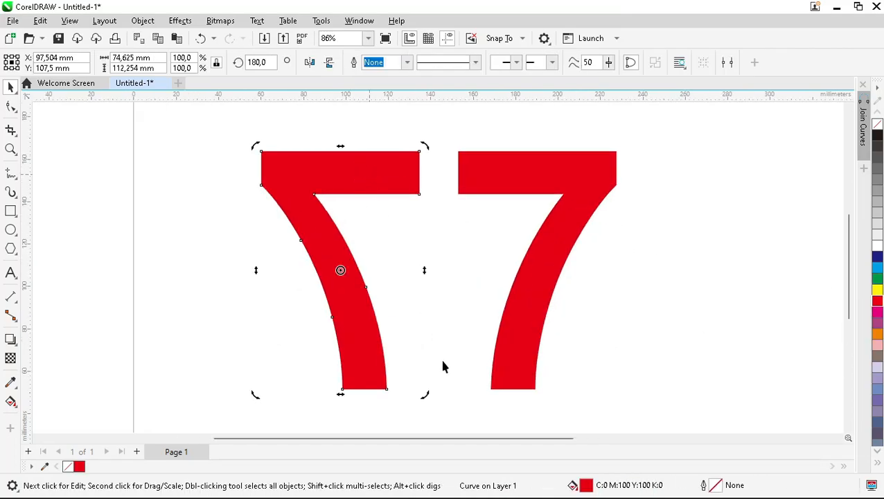
drag(430, 394, 467, 310)
click(467, 310)
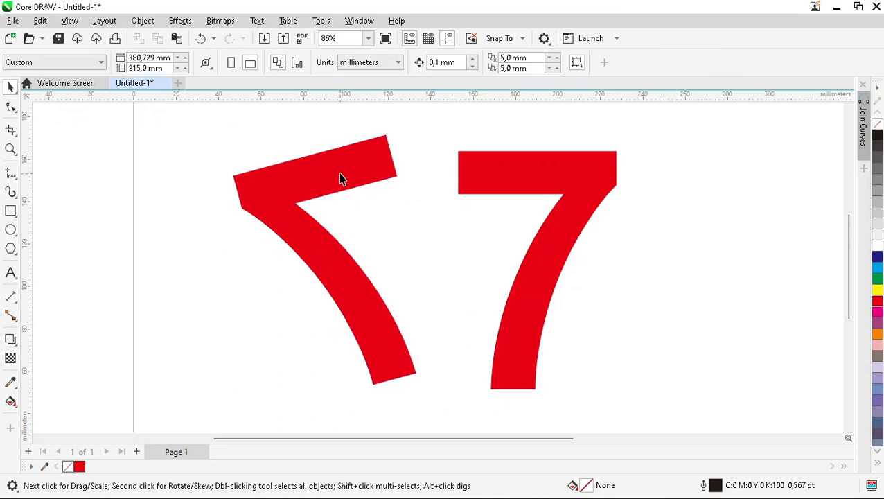
- Draw a vertical freehand line about 113 mm long through the mirrored 7 and shift it slightly to the right
click(11, 173)
click(313, 114)
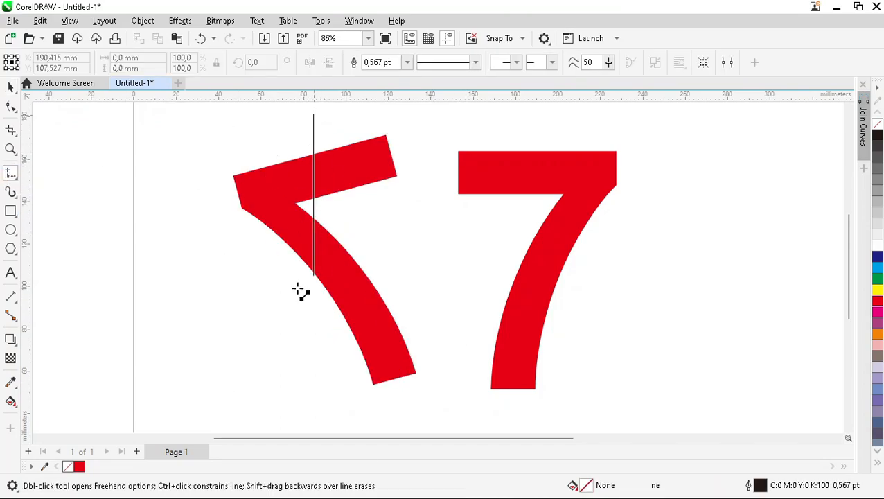
ctrl+click(304, 357)
key(space)
drag(313, 234, 333, 242)
click(421, 244)
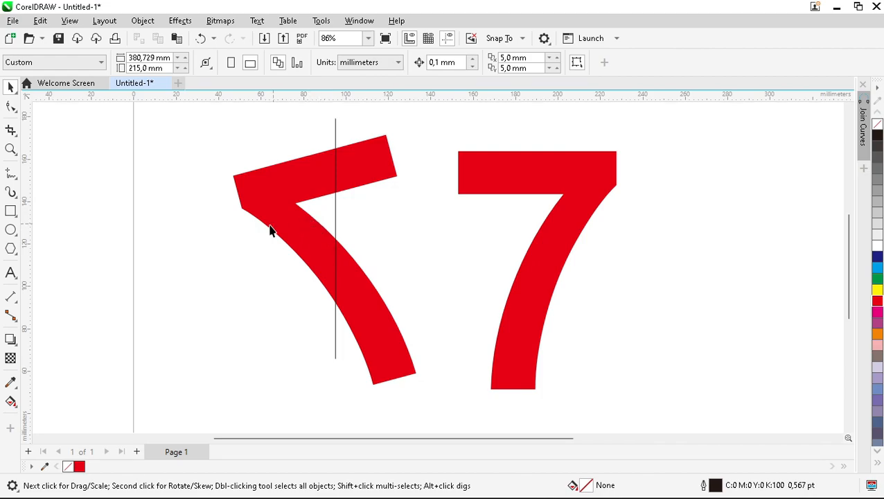
- Use Smart Fill to create shapes from the mirrored 7's part left of the line and its lower stem right of the line
click(13, 401)
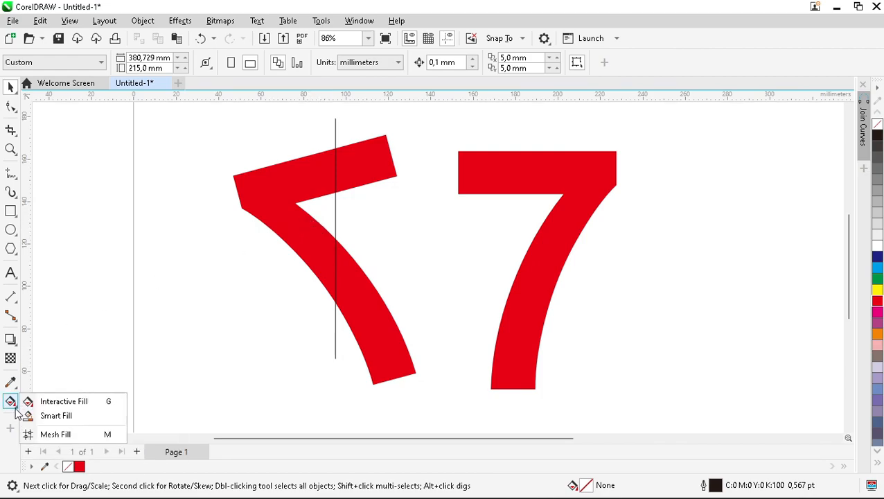
click(83, 417)
click(288, 212)
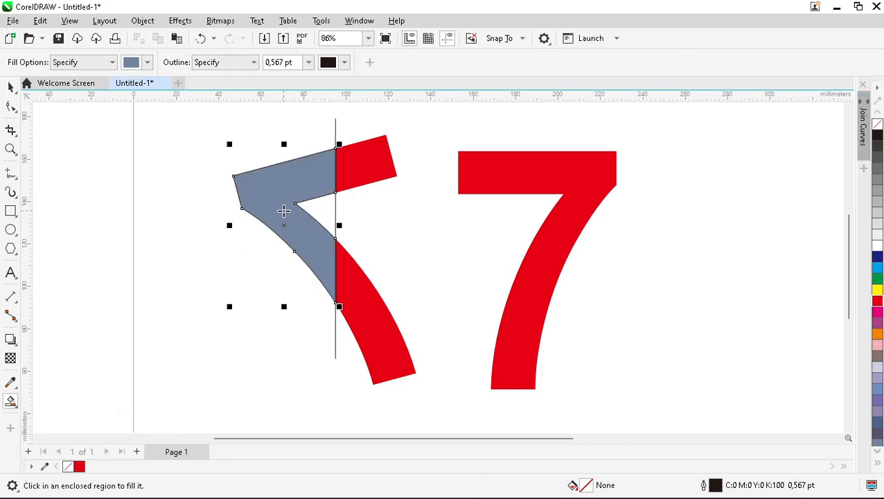
click(366, 303)
key(space)
click(367, 209)
- Move the left filled piece and the vertical line over the left end of the upright 7's top bar
click(293, 210)
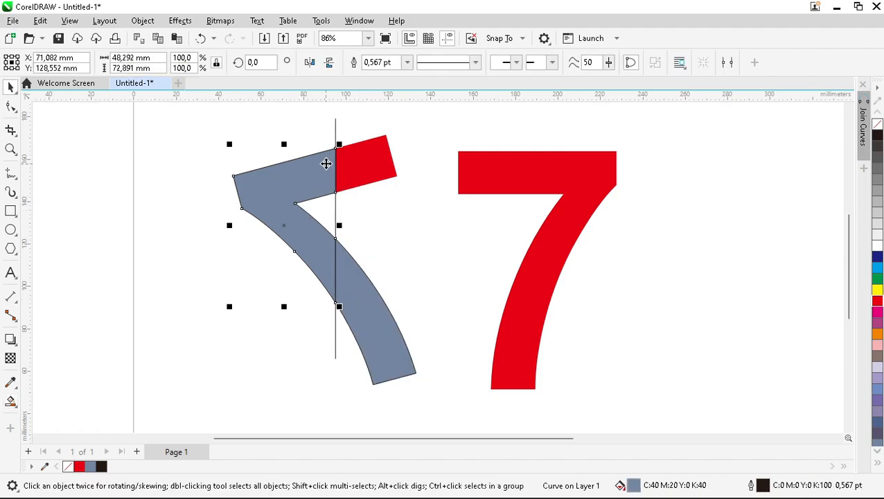
drag(336, 151, 487, 192)
drag(334, 216, 485, 220)
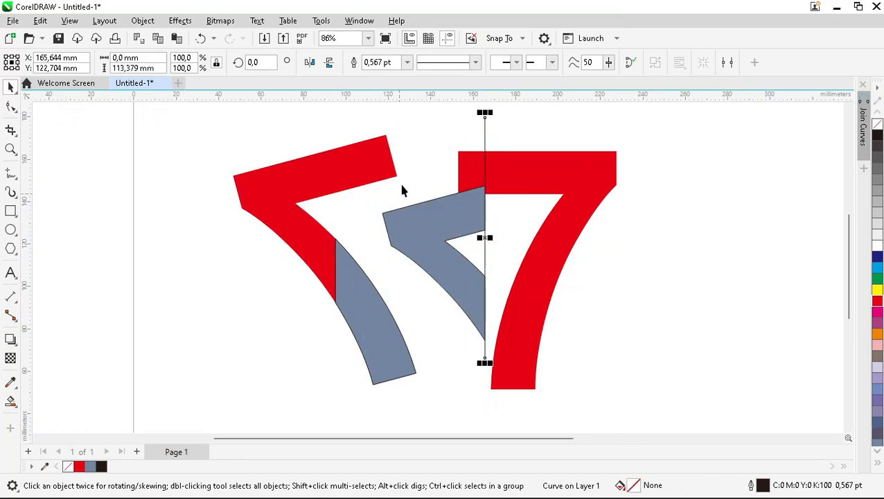
click(399, 186)
- Draw a 3-point curve between the left corners of the upright 7's top bar, bulging to the vertical line, about 12.7 by 20.2 mm
scroll(477, 168, up, 2)
scroll(453, 157, up, 1)
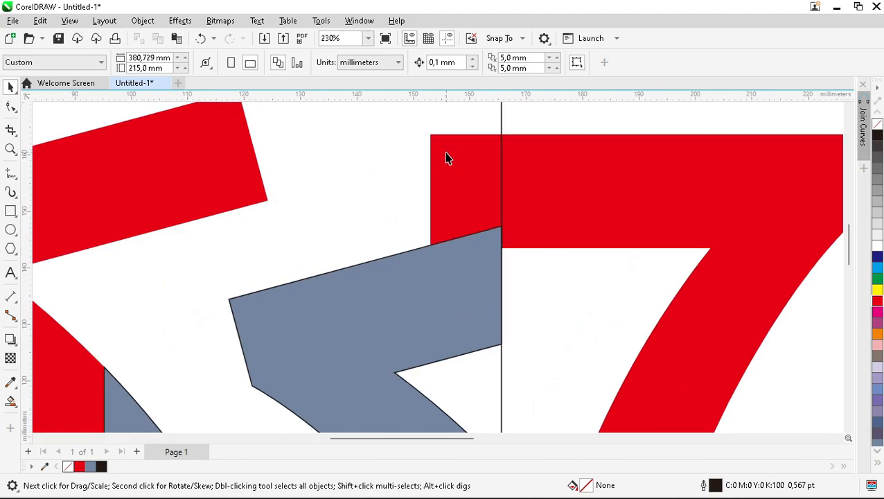
click(17, 178)
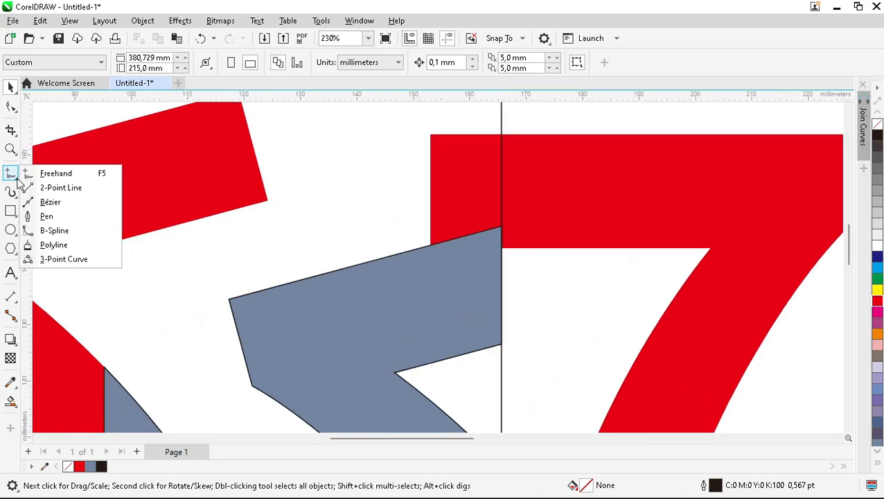
click(63, 259)
drag(430, 136, 430, 248)
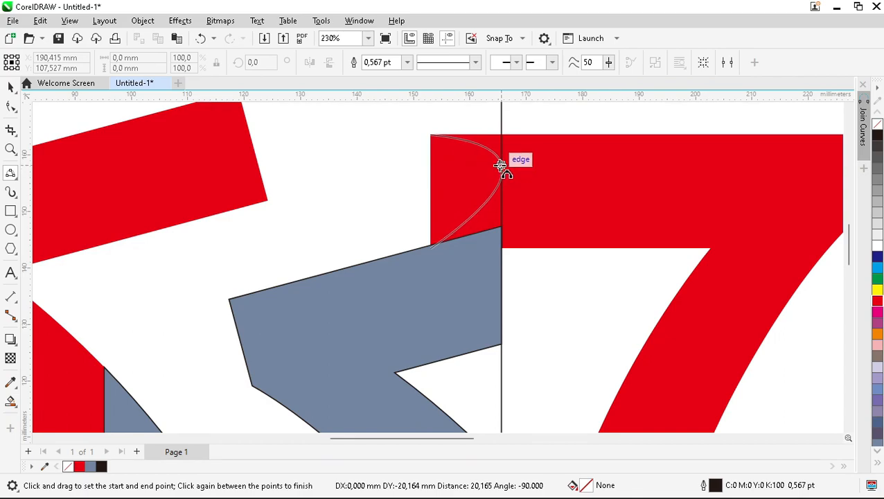
click(500, 168)
scroll(443, 201, down, 3)
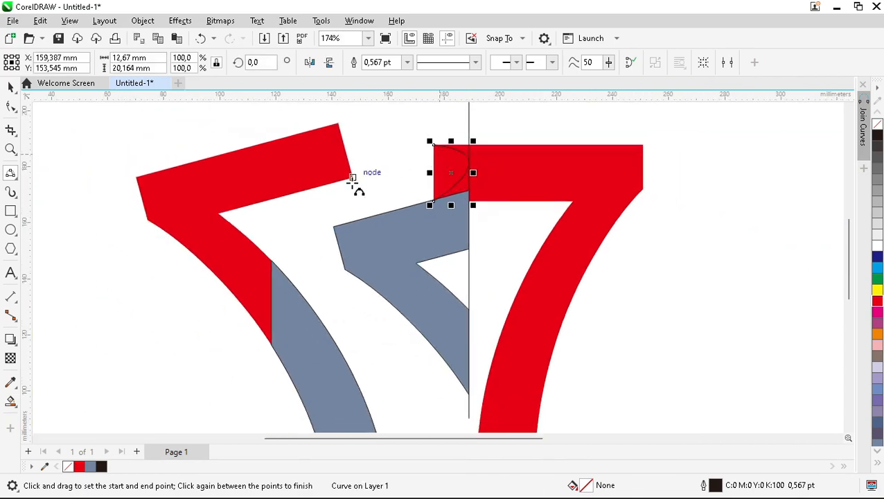
scroll(346, 217, down, 2)
key(space)
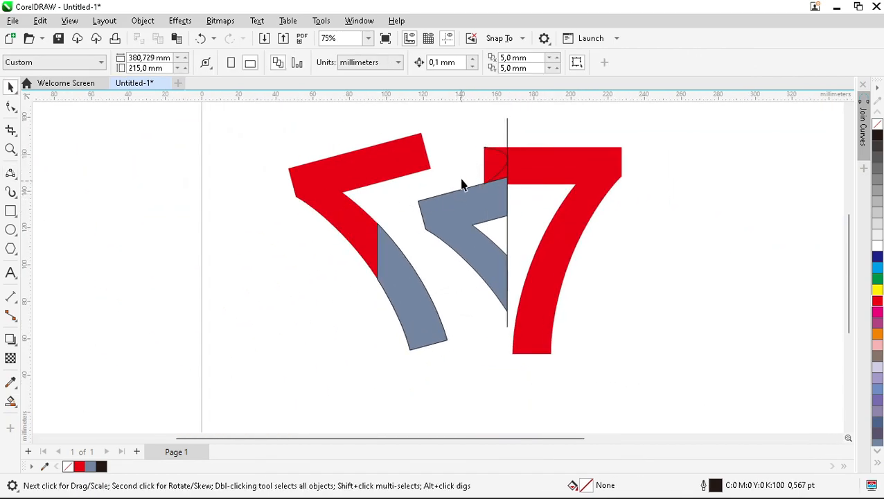
- Smart Fill the small area between the curve and the vertical line and the area enclosed by the curve at the bar's end
scroll(484, 167, up, 4)
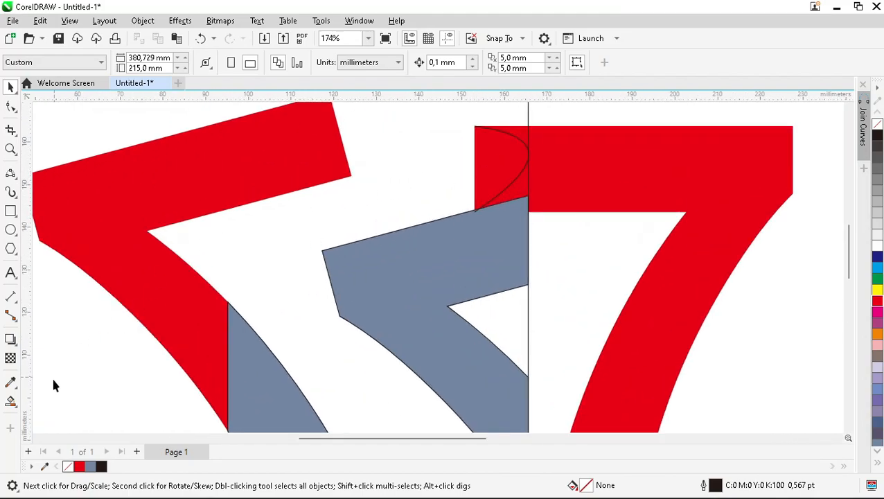
click(11, 402)
click(517, 188)
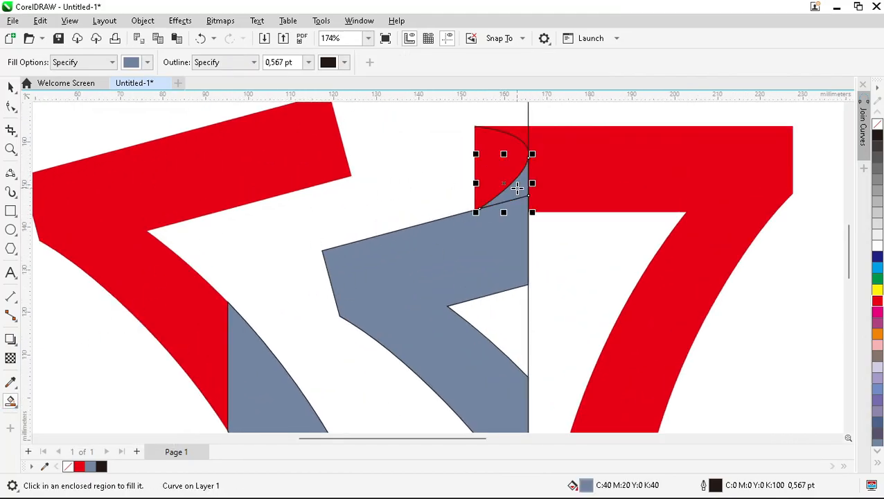
click(493, 145)
scroll(588, 156, down, 3)
scroll(565, 158, up, 1)
key(space)
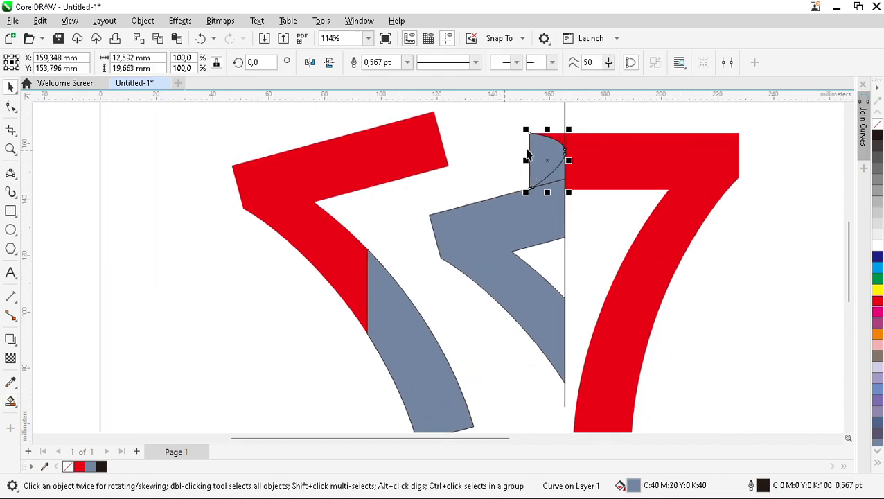
- Select the three overlapping blue-grey pieces and move them to the empty space right of the red 7
shift+click(503, 241)
scroll(663, 183, down, 2)
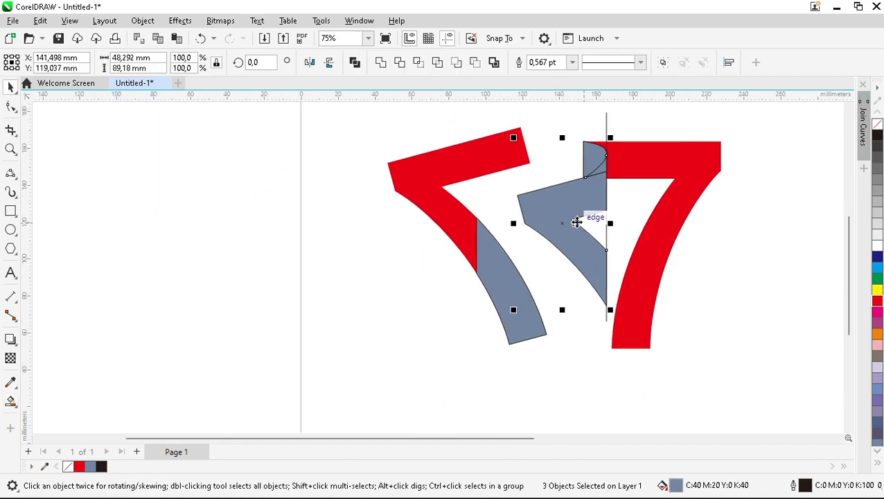
scroll(377, 195, down, 1)
scroll(627, 180, up, 1)
drag(437, 241, 674, 236)
click(739, 149)
- Weld the small corner piece under the curve to the large folded piece
scroll(745, 149, up, 3)
click(664, 213)
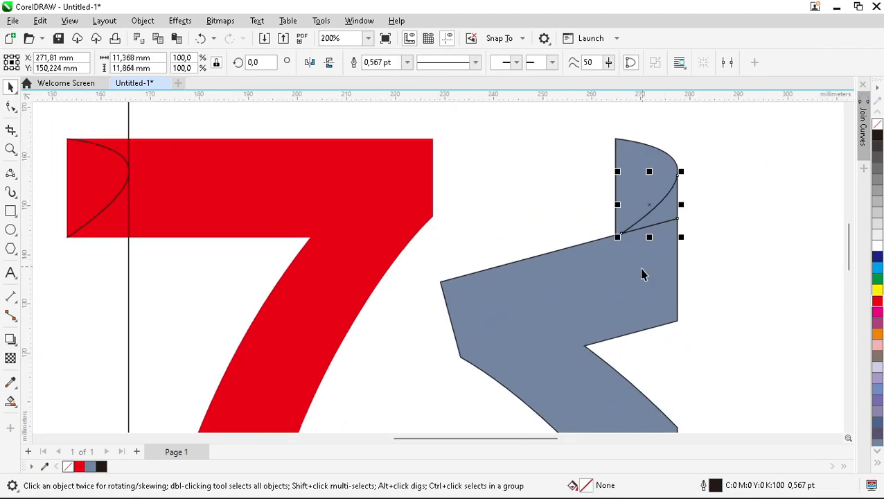
shift+click(641, 270)
click(381, 63)
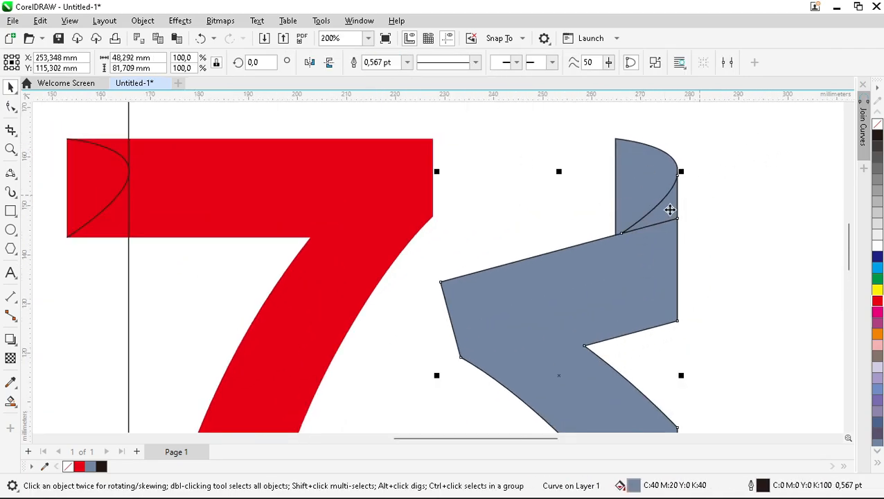
- Delete the surplus nodes at the welded joint, on the right edge and beside the curved end
scroll(676, 224, up, 3)
key(F10)
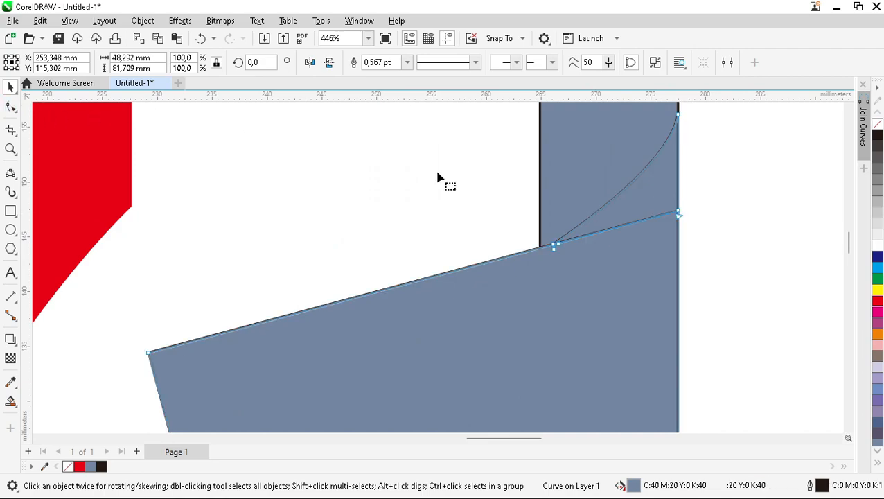
drag(699, 186, 659, 244)
key(Delete)
scroll(570, 236, up, 5)
drag(492, 292, 501, 289)
key(Delete)
scroll(589, 257, down, 8)
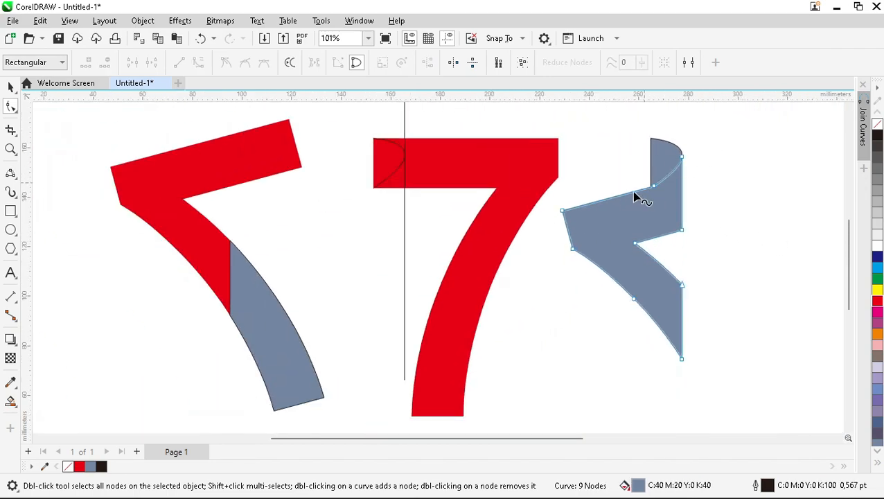
scroll(641, 194, up, 2)
key(space)
click(584, 166)
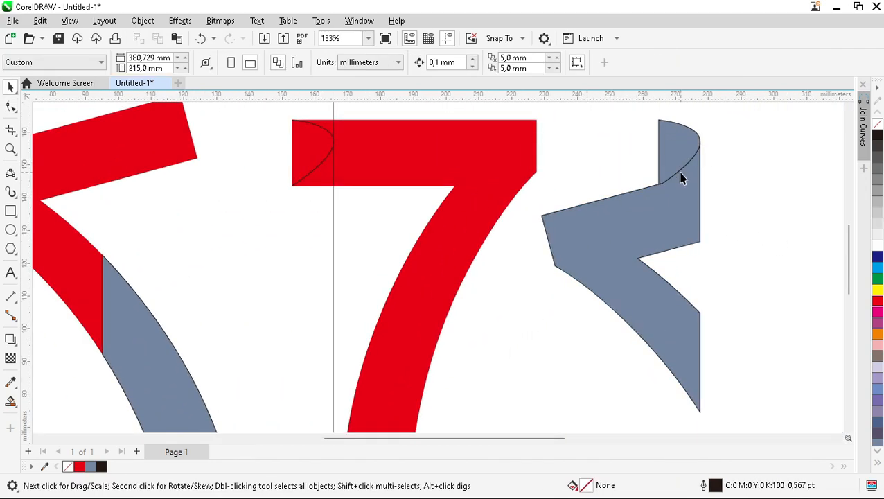
- Delete the vertical line and the 3-point curve from the upright red 7
scroll(683, 178, down, 2)
scroll(369, 149, up, 1)
drag(451, 218, 450, 217)
key(Delete)
click(425, 205)
key(Delete)
- Move the welded piece and the curved end piece back onto the left end of the upright 7's top bar
click(738, 200)
shift+click(726, 145)
drag(712, 129, 392, 131)
key(Escape)
- Delete the rotated red mirrored 7, keeping its blue-grey lower stem piece
scroll(425, 180, down, 3)
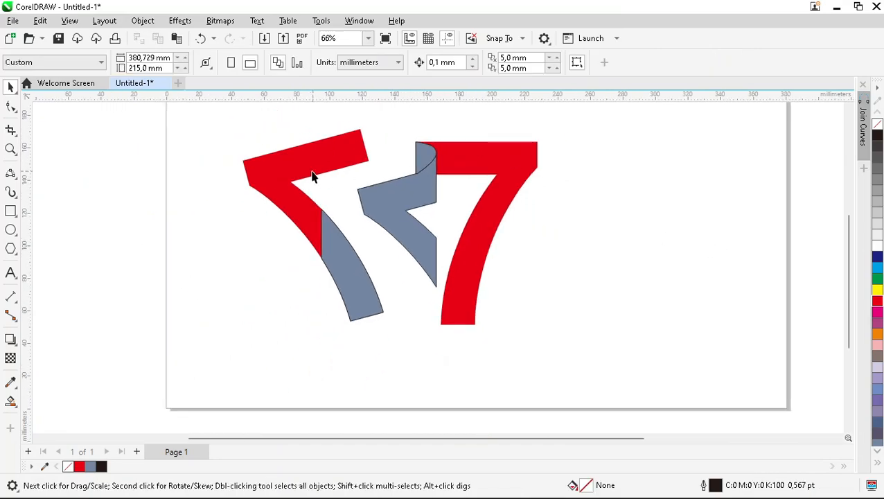
click(299, 169)
key(Delete)
- Delete the corner node at the lower end of the folded piece's vertical right edge
scroll(398, 177, up, 2)
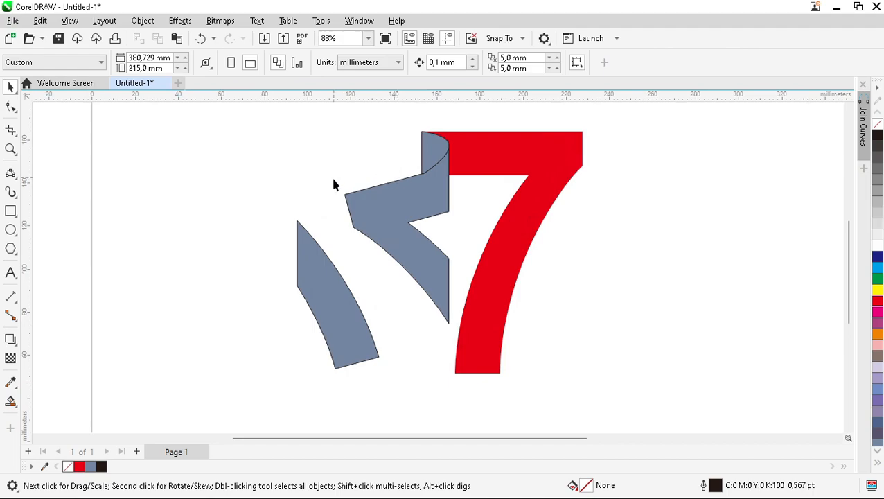
scroll(436, 284, up, 4)
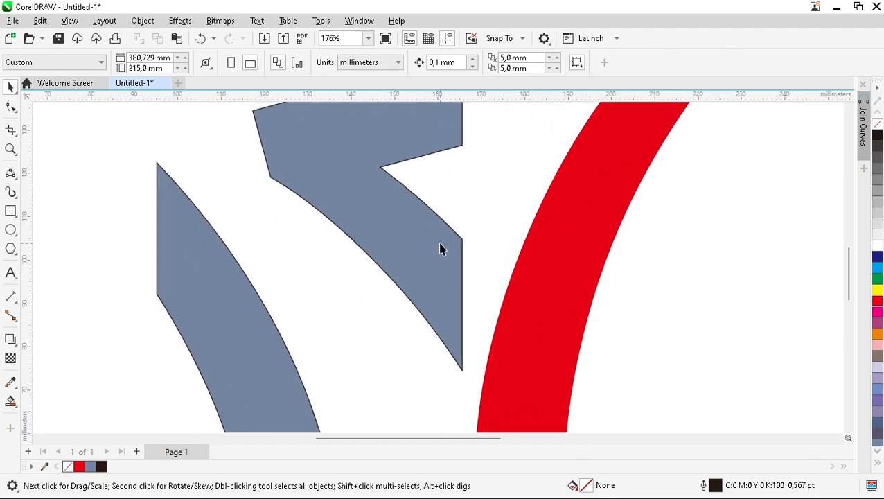
scroll(410, 144, down, 2)
scroll(419, 134, up, 2)
click(379, 171)
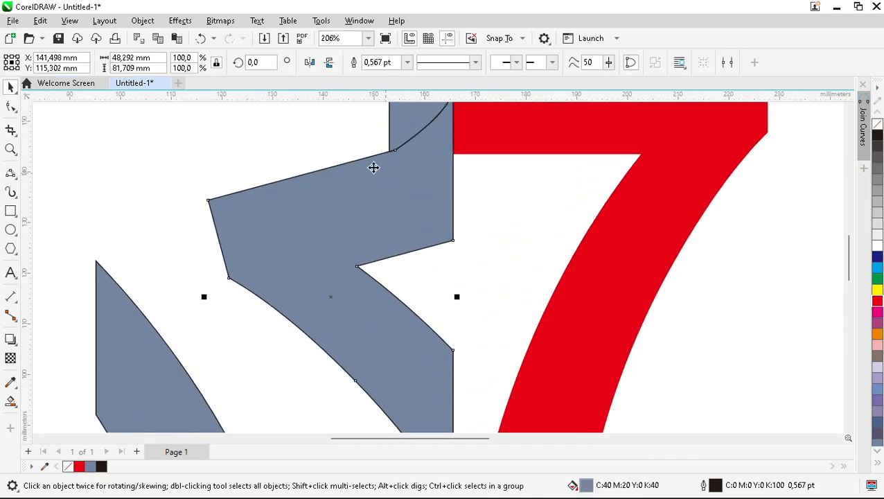
scroll(355, 151, up, 3)
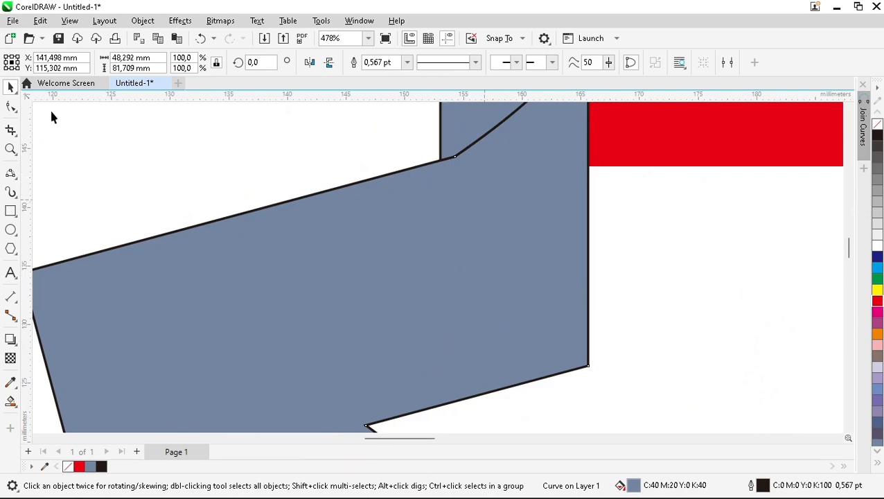
click(11, 110)
scroll(537, 247, down, 3)
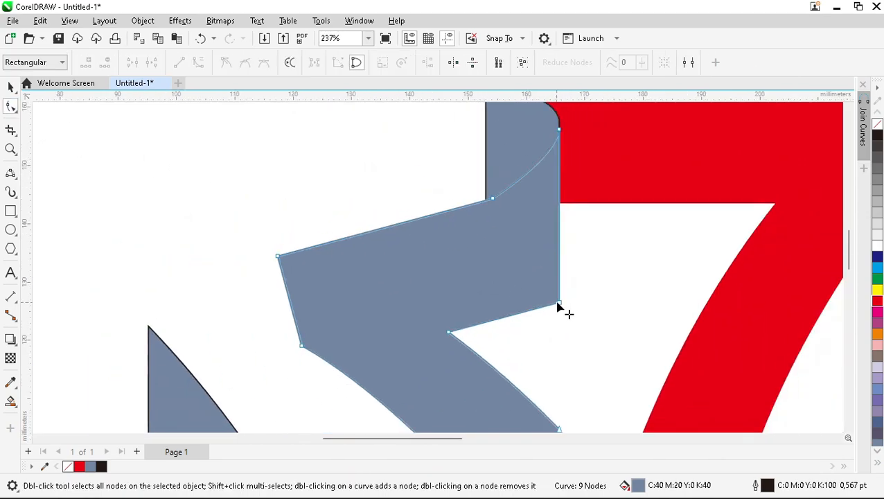
double_click(558, 305)
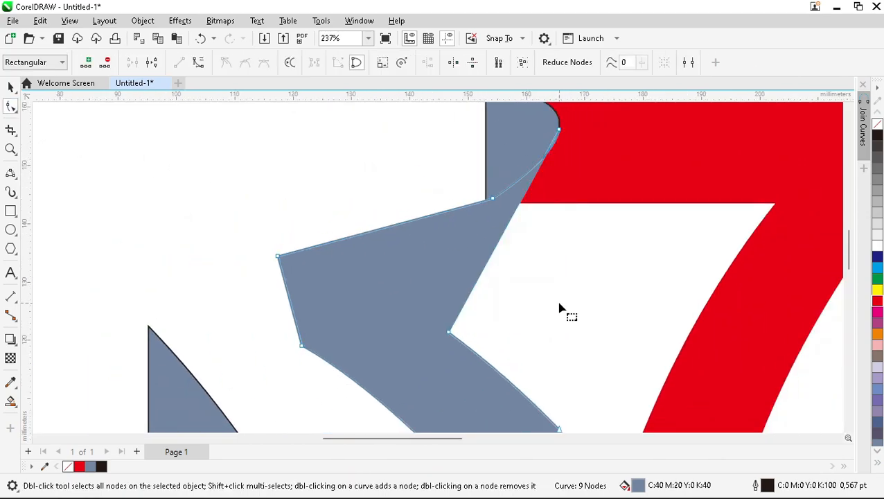
- Convert the folded piece's slanted right edge to a curve and bend it outward into a rounded fold
click(559, 130)
click(197, 63)
drag(525, 194, 564, 309)
scroll(534, 249, down, 1)
scroll(476, 251, up, 1)
drag(477, 251, 568, 298)
- Convert the folded piece's straight upper edge to a curve and bend it slightly downward
scroll(547, 233, down, 2)
scroll(507, 230, up, 1)
scroll(533, 223, down, 1)
scroll(517, 221, up, 2)
click(354, 250)
click(437, 226)
scroll(436, 225, up, 1)
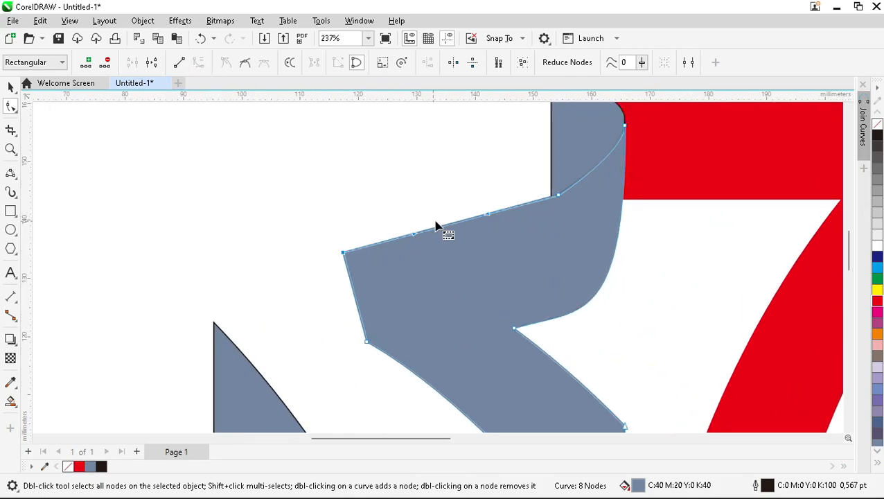
drag(490, 219, 474, 243)
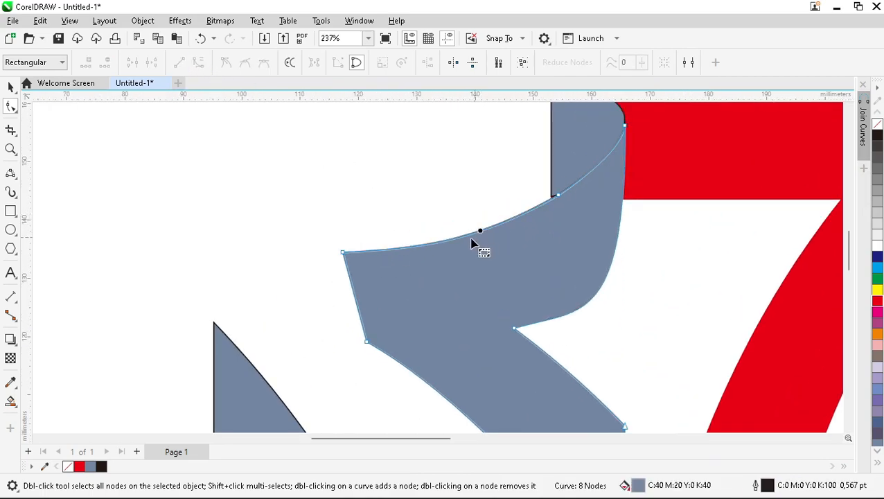
- Move the lower-left node of the curved end piece down to meet the folded piece's bent upper edge
click(553, 205)
scroll(552, 205, up, 6)
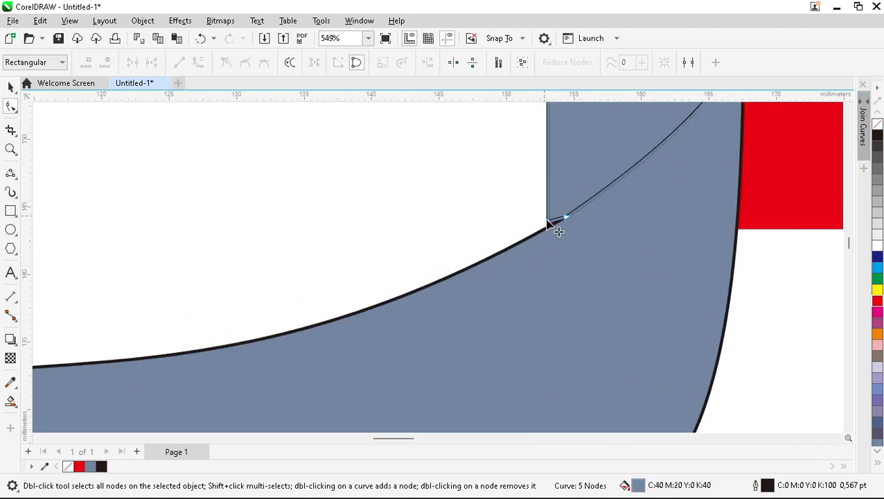
click(551, 223)
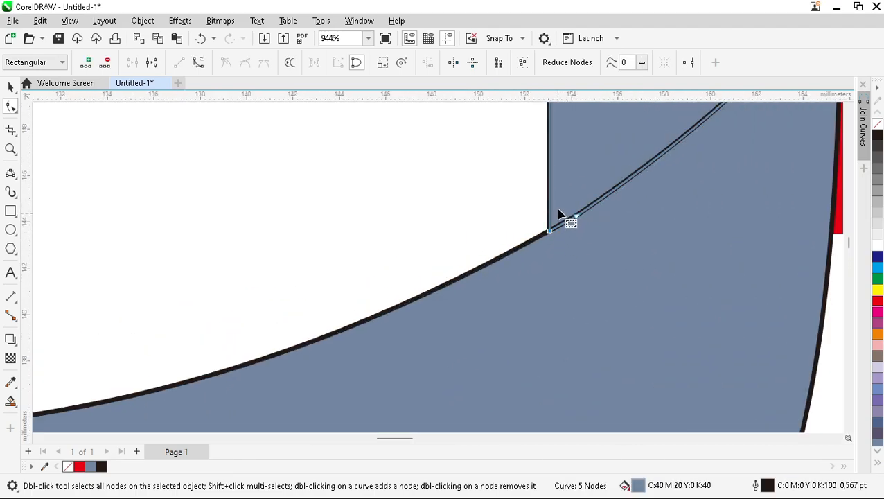
scroll(559, 215, down, 4)
scroll(437, 175, down, 6)
scroll(507, 321, up, 2)
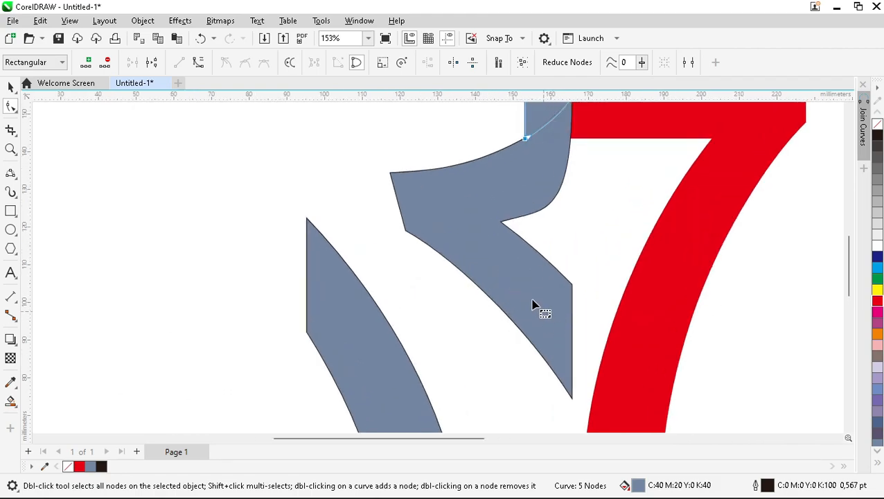
- Delete the corner node at the upper end of the folded piece's lower vertical right edge to round the bend
scroll(534, 294, down, 1)
scroll(533, 293, up, 2)
click(548, 263)
double_click(554, 258)
scroll(493, 203, down, 3)
scroll(474, 261, up, 1)
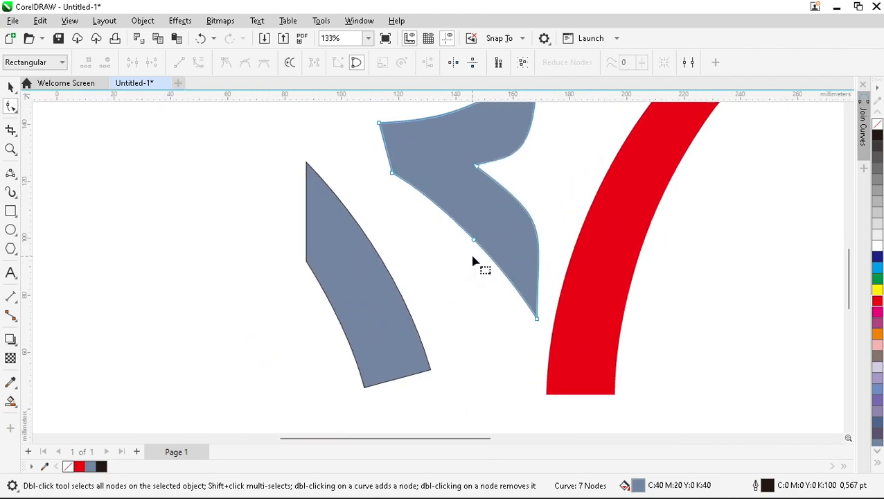
- Move the middle node of the folded piece's lower inner edge about 1.9 mm right and 1.1 mm up
scroll(474, 261, up, 1)
click(474, 234)
drag(474, 234, 483, 230)
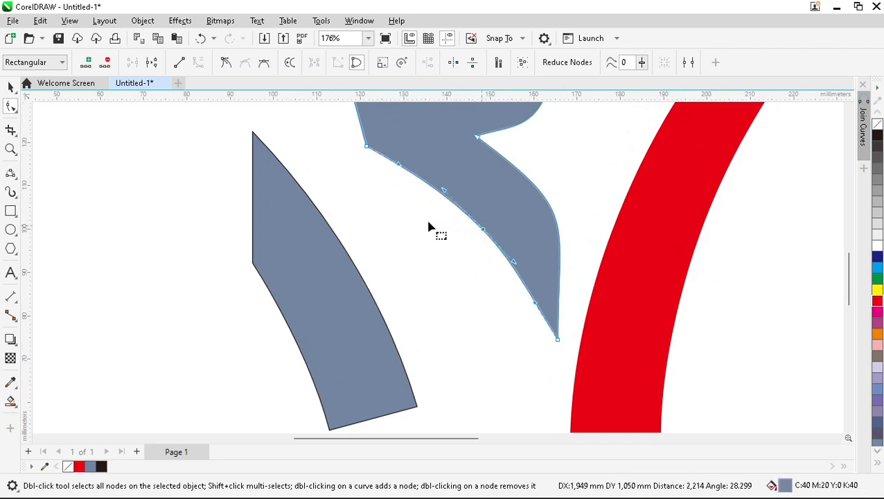
- Mirror the separate tail piece horizontally and snap its right corner onto the folded piece's lower tip
scroll(387, 223, down, 2)
scroll(372, 217, up, 1)
key(space)
click(338, 233)
click(310, 63)
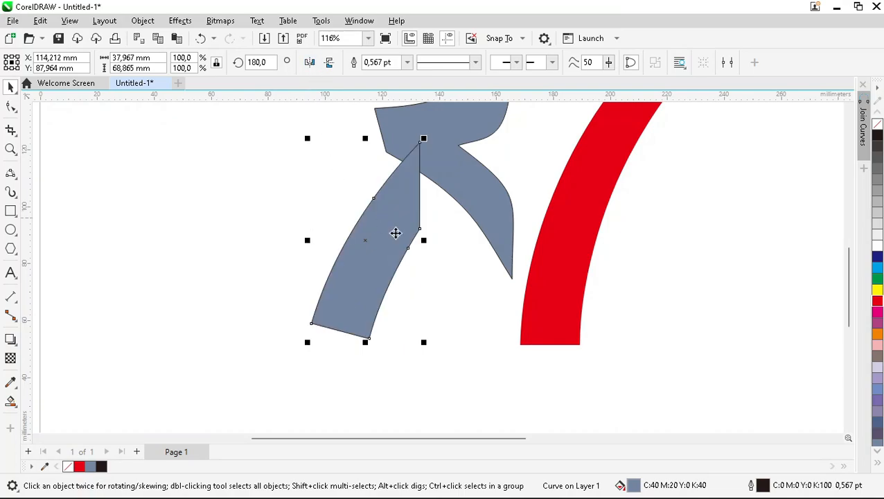
drag(418, 229, 512, 279)
scroll(409, 235, down, 1)
scroll(437, 215, up, 2)
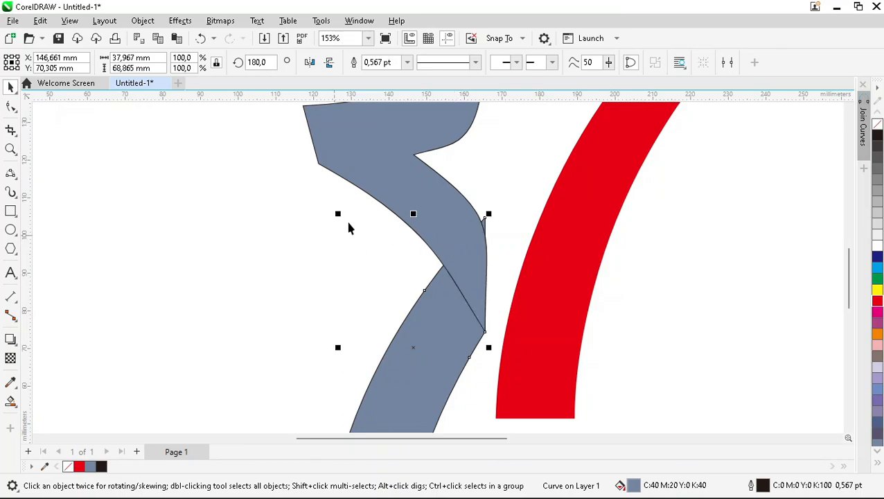
- Move the tail piece's top node down onto the folded piece's right edge and delete the node on its left edge
scroll(342, 229, down, 1)
scroll(391, 290, up, 1)
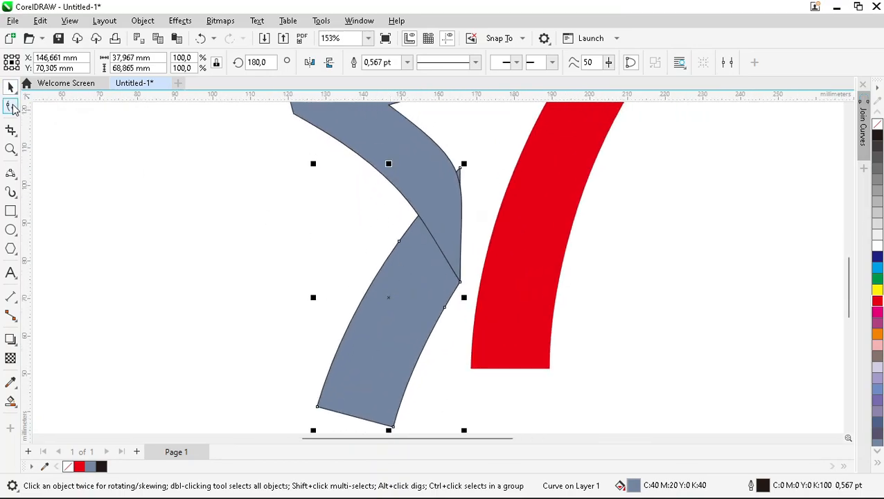
click(11, 106)
scroll(473, 205, up, 2)
drag(454, 151, 448, 223)
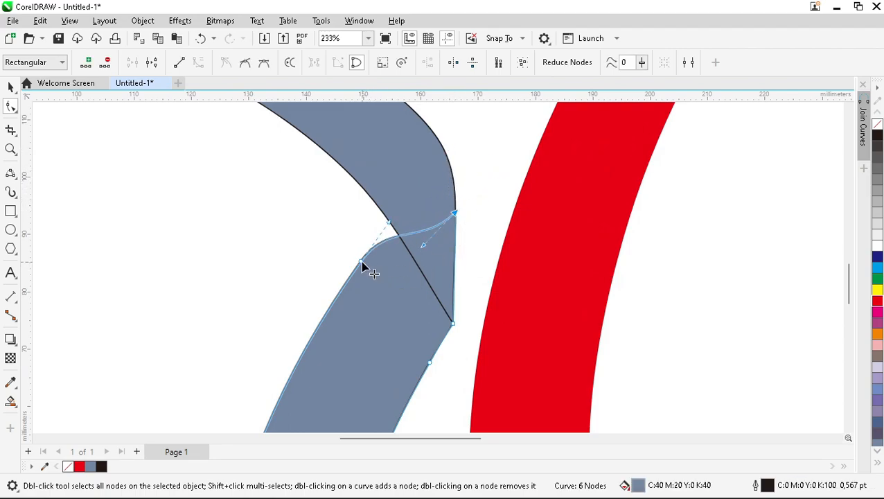
double_click(361, 261)
scroll(452, 215, down, 5)
scroll(383, 319, up, 1)
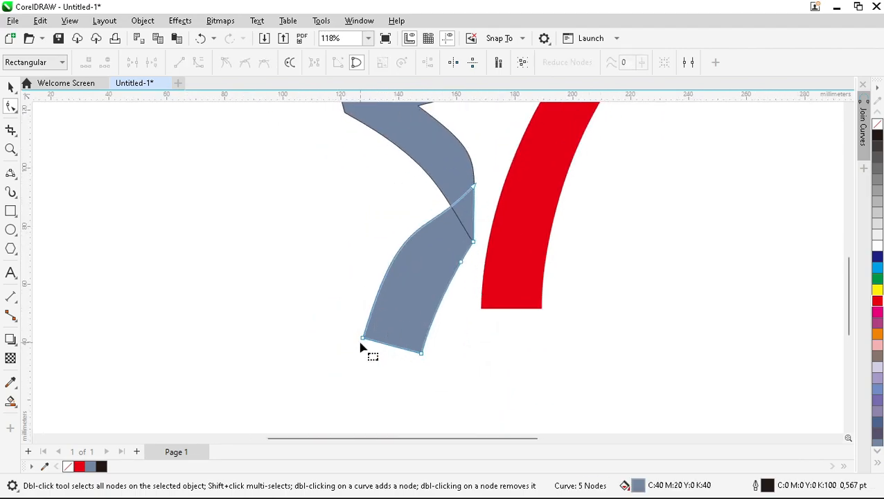
- Adjust the curve handles of the tail piece's left edge into a smooth, flatter arc
click(367, 340)
scroll(407, 211, up, 1)
drag(395, 200, 400, 241)
scroll(357, 183, down, 2)
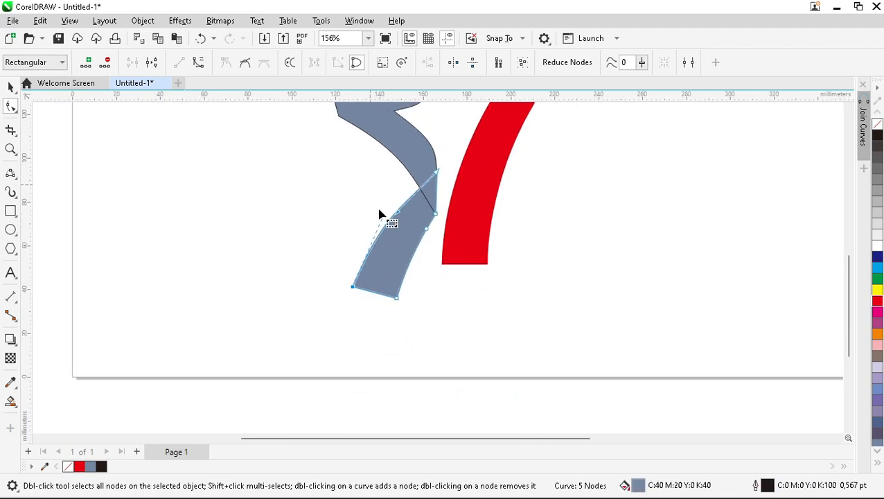
- Delete the middle node on the tail piece's right edge and bend that edge further inward
scroll(436, 240, up, 2)
key(Delete)
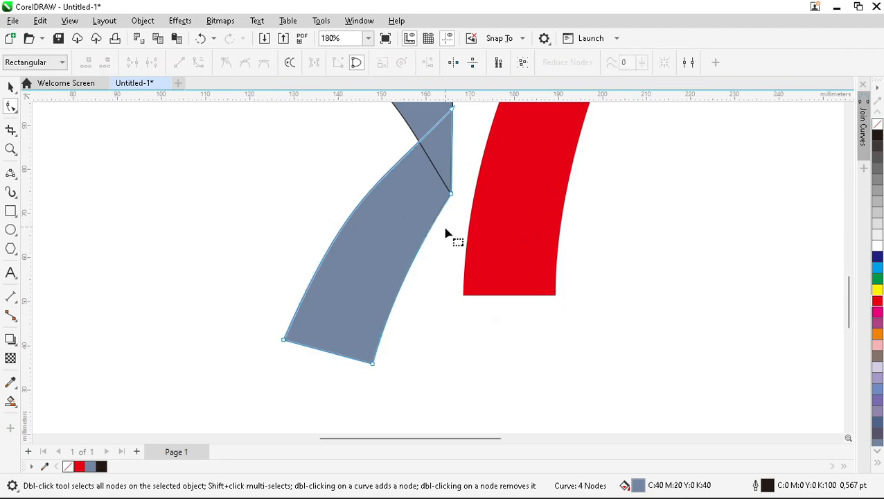
click(450, 196)
drag(389, 306, 372, 299)
drag(421, 250, 385, 302)
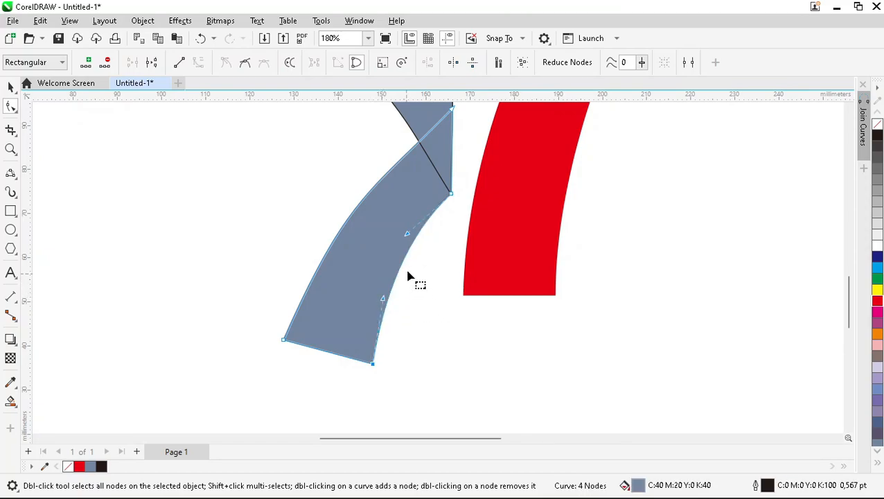
- Remove the outlines from all three blue-grey ribbon pieces
scroll(438, 280, down, 4)
scroll(414, 182, up, 2)
key(space)
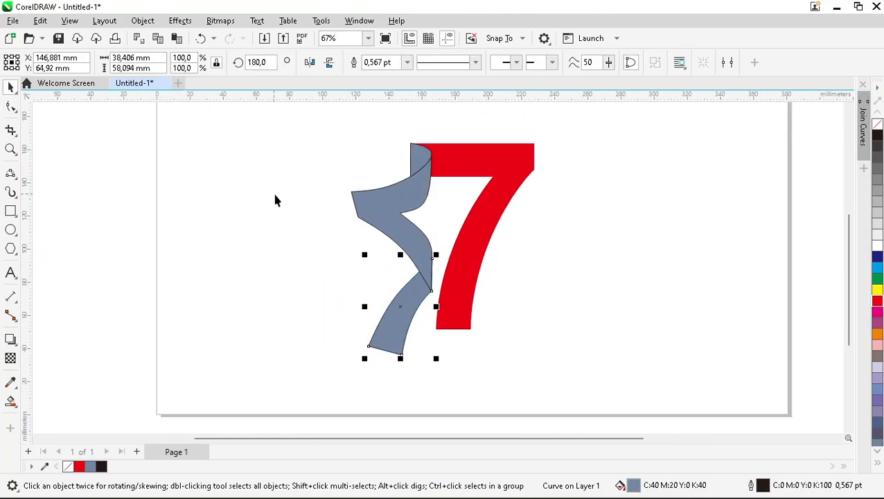
click(274, 198)
scroll(387, 200, down, 1)
scroll(387, 200, down, 1)
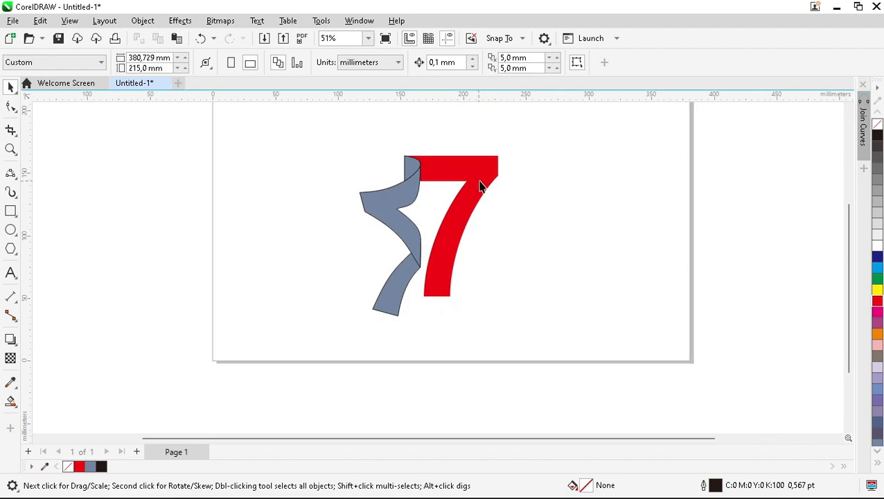
scroll(485, 187, up, 2)
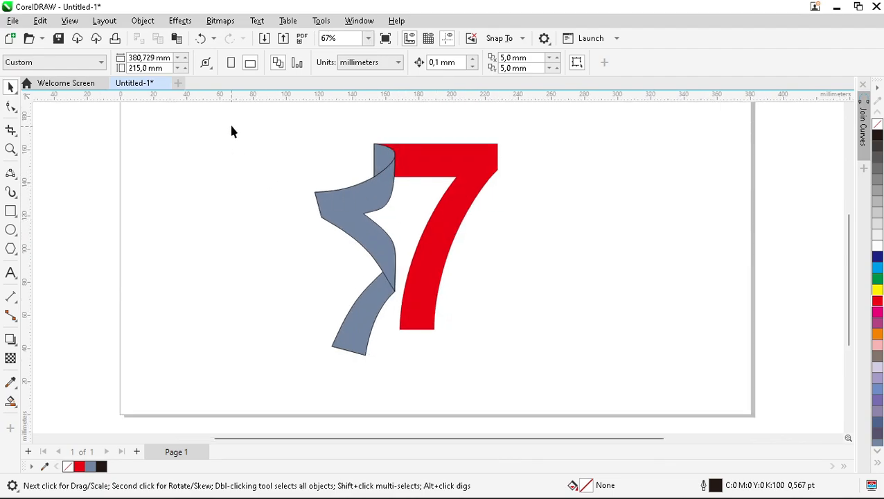
drag(401, 364, 403, 365)
click(572, 63)
click(537, 75)
click(407, 198)
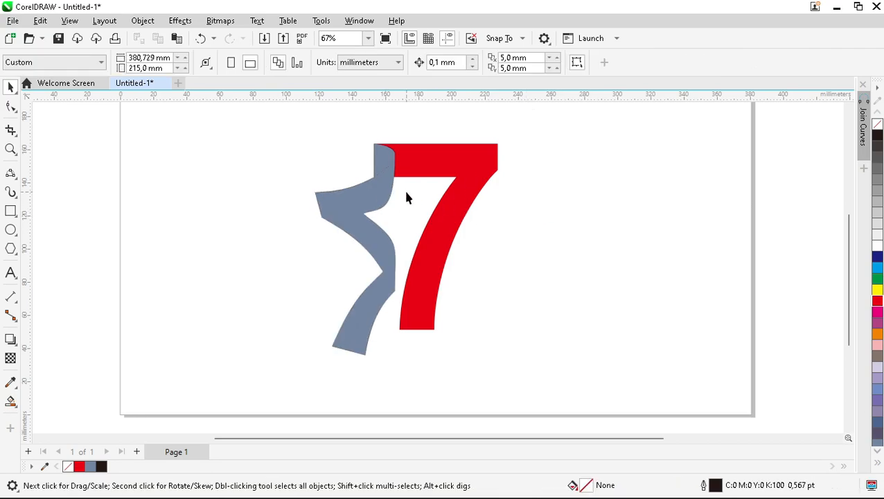
- Apply a linear fountain fill to the folded middle piece, running from its upper-left corner to its upper-right tip
click(385, 167)
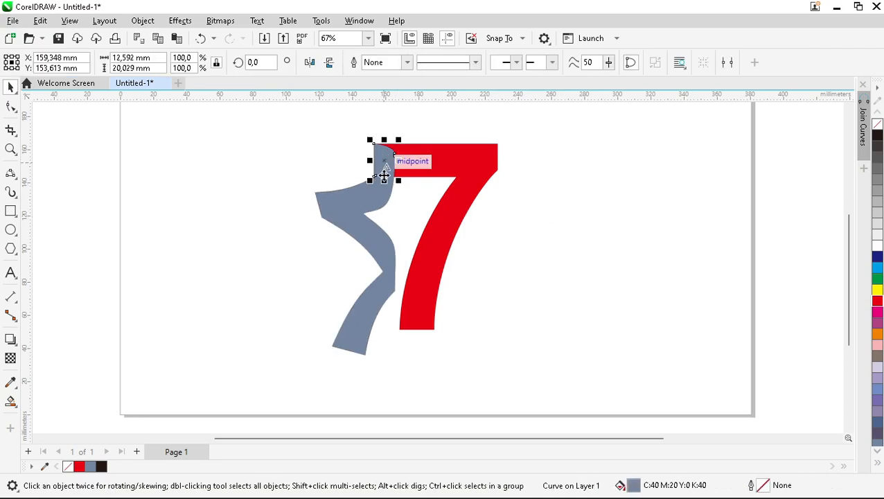
scroll(381, 164, up, 1)
click(367, 201)
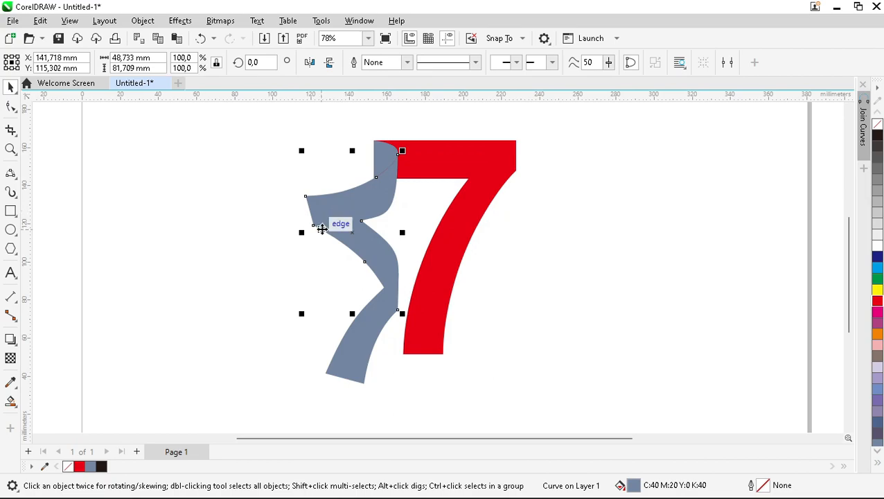
click(10, 401)
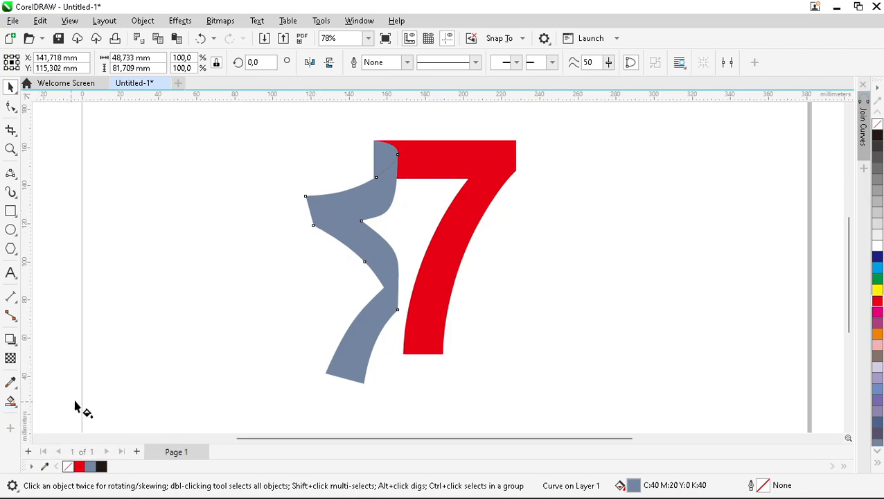
click(62, 402)
scroll(346, 227, up, 1)
drag(299, 192, 405, 145)
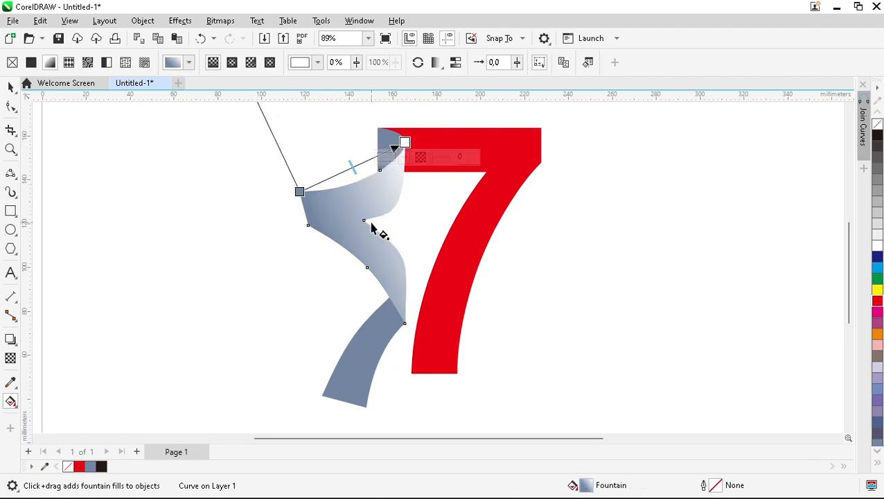
- Add a white colour stop at 49% in the folded piece's fountain fill
scroll(353, 166, up, 6)
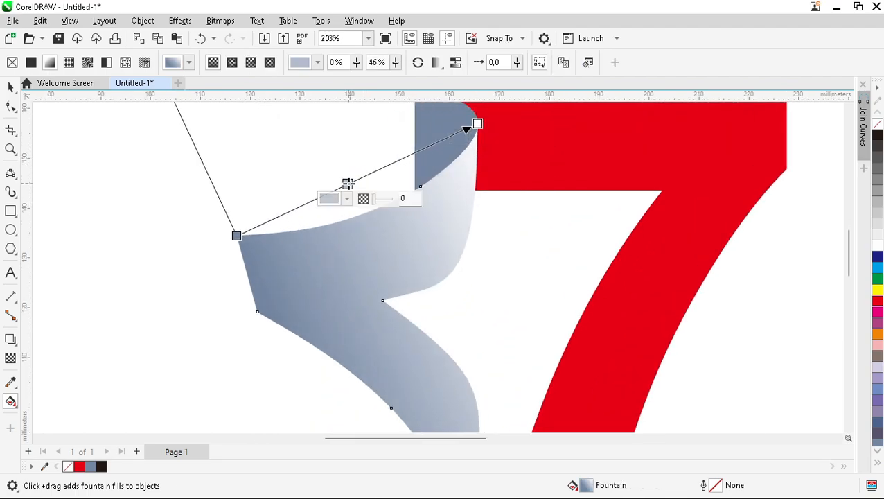
drag(349, 183, 355, 180)
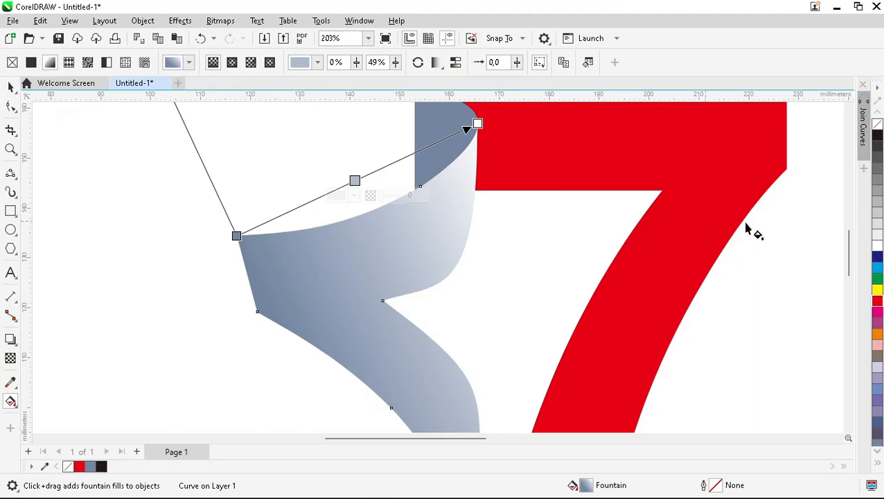
click(875, 247)
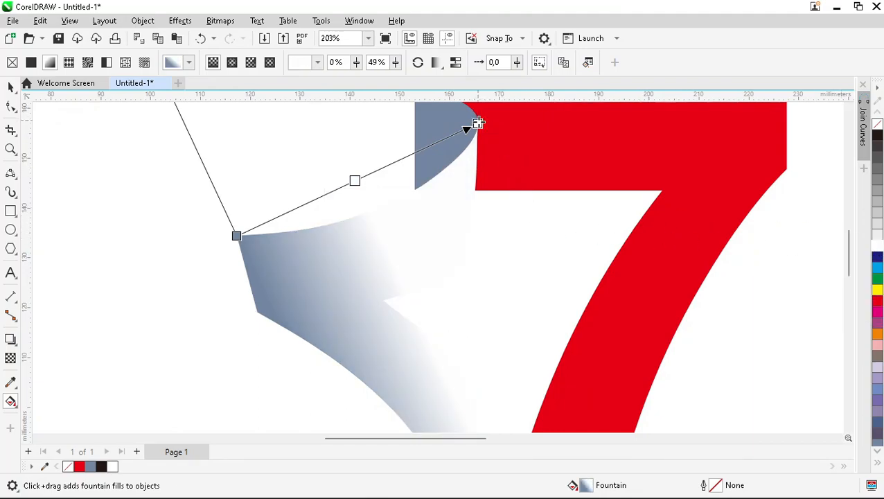
- Set both end colours of the folded piece's fountain fill to red
click(477, 123)
click(79, 466)
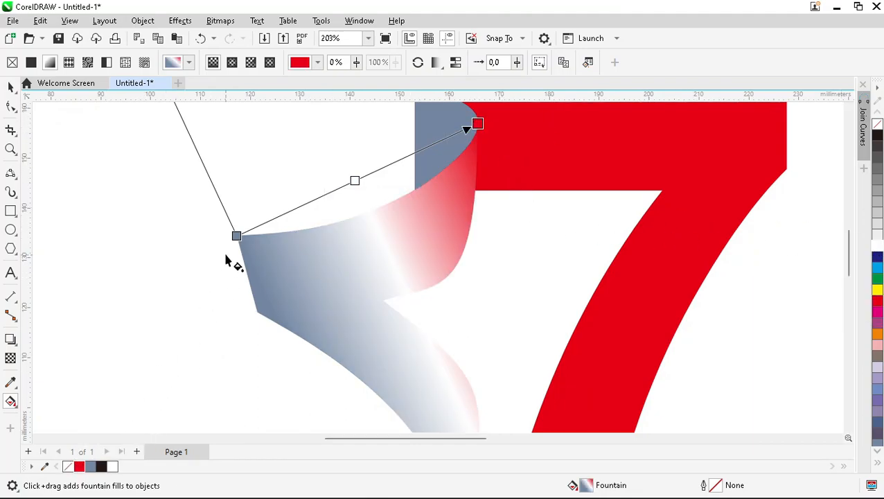
click(237, 237)
click(78, 466)
- Lower the end point of the folded piece's fountain fill to flatten the gradient angle, and deselect the piece
scroll(253, 249, down, 3)
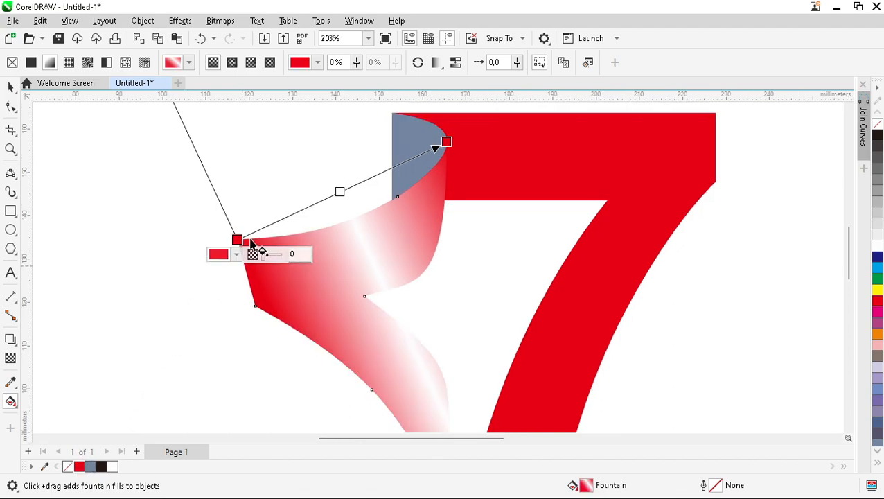
scroll(290, 201, down, 3)
scroll(272, 211, up, 4)
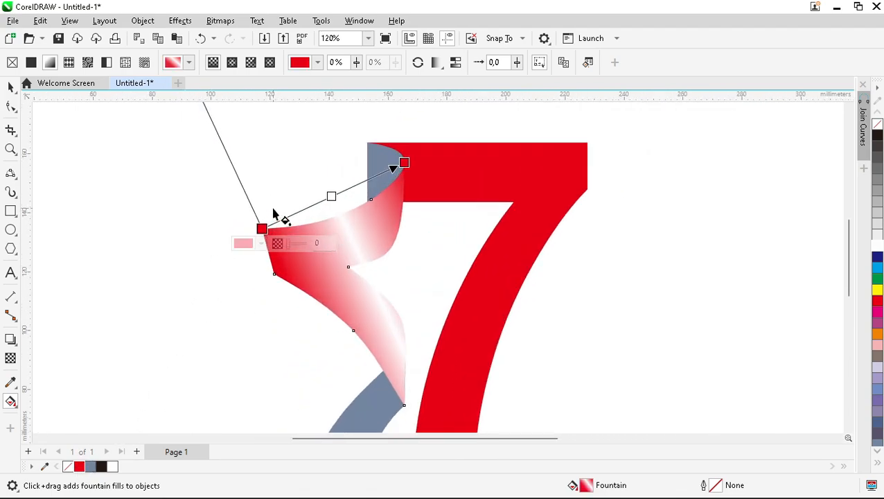
drag(425, 154, 424, 184)
scroll(345, 182, down, 3)
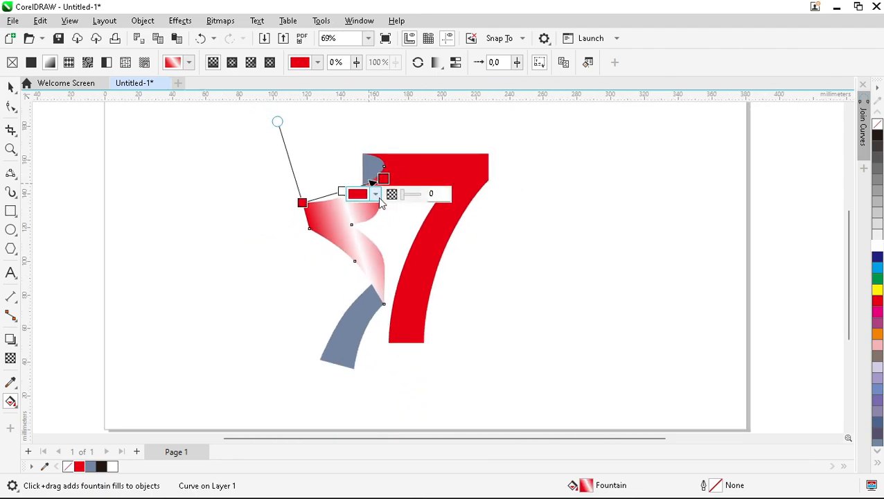
scroll(361, 247, up, 2)
click(261, 269)
scroll(324, 246, down, 2)
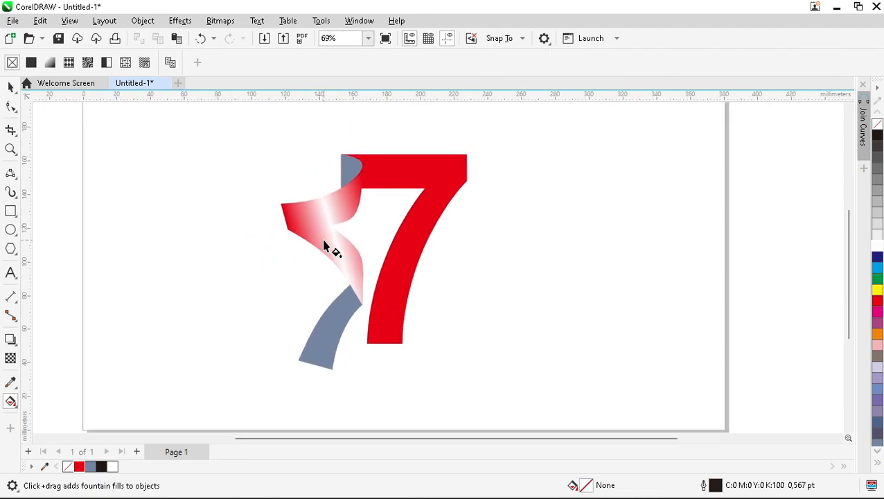
- Apply a horizontal linear fountain fill to the curved end piece from its left edge to its right tip
scroll(332, 176, up, 3)
click(363, 163)
scroll(343, 166, up, 3)
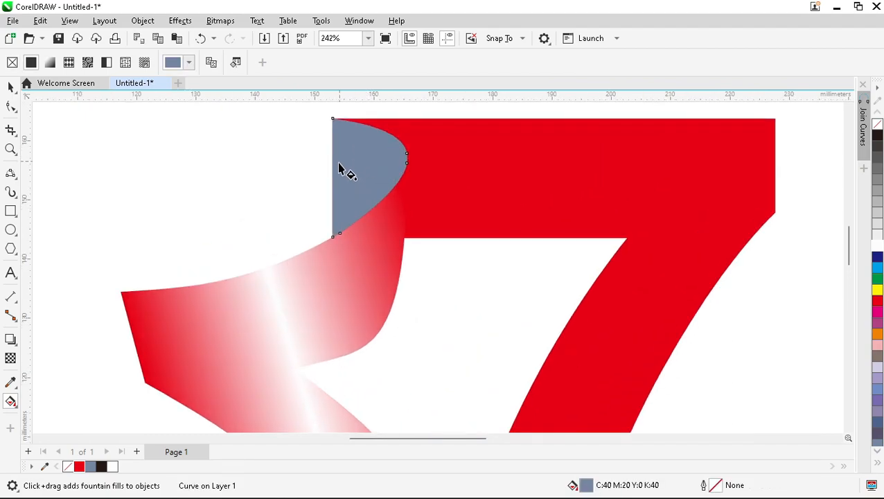
drag(333, 171, 406, 169)
drag(408, 171, 408, 170)
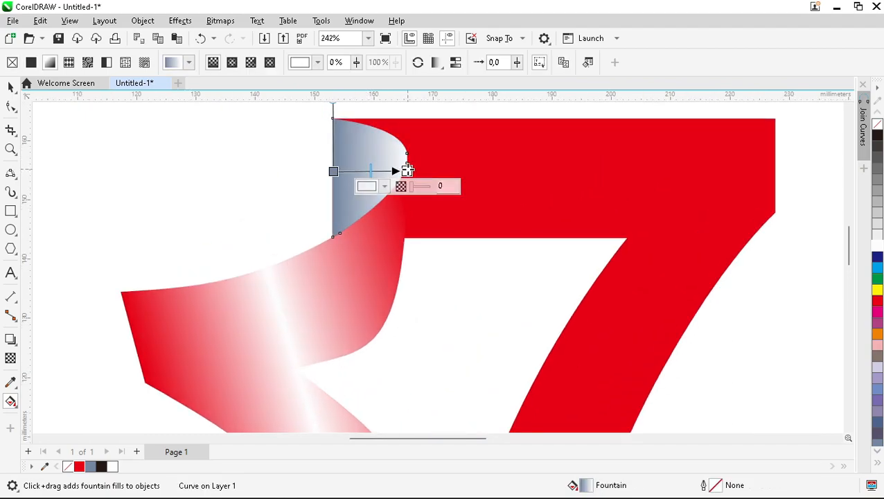
- Set the end colour of the curved end piece's fountain fill to dark red, C58 M100 Y100 K52
click(877, 300)
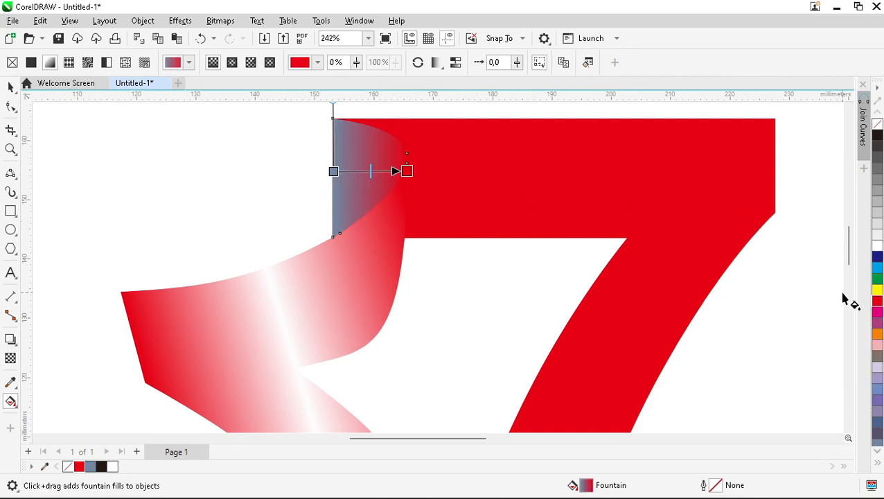
click(407, 171)
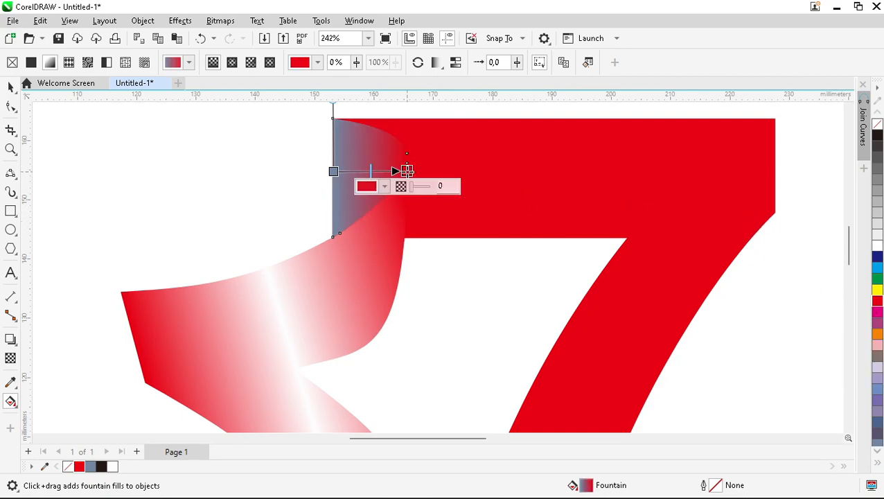
click(385, 187)
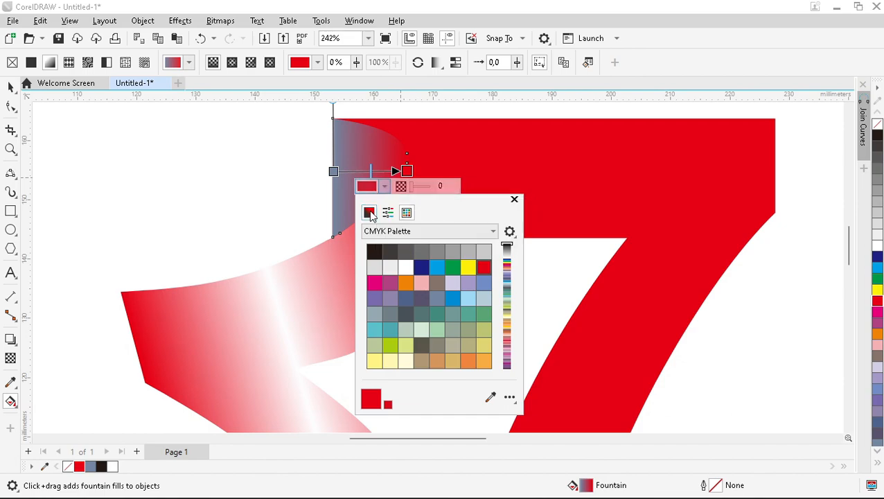
click(369, 212)
click(449, 275)
drag(449, 277, 449, 299)
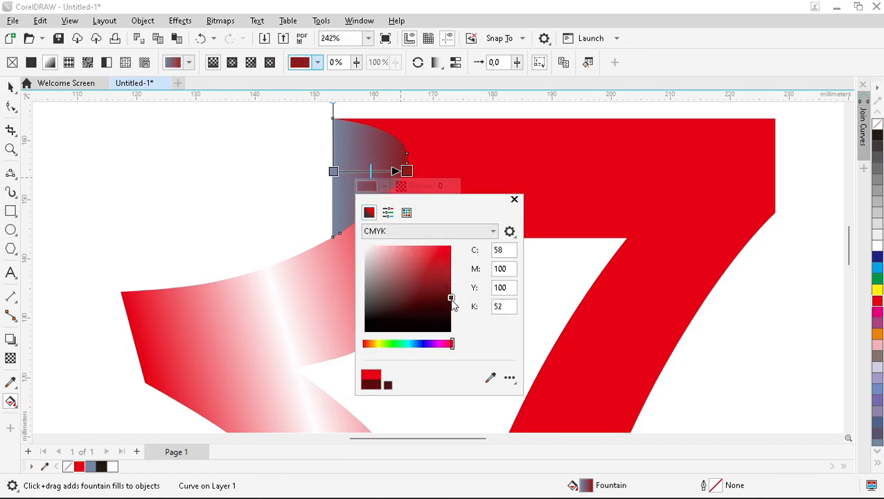
- Set the start colour of the curved end piece's fountain fill to white
click(334, 172)
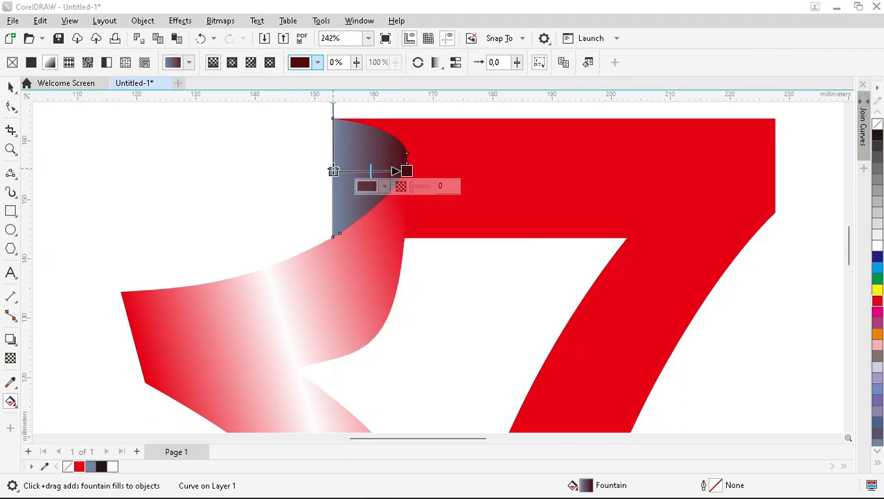
click(333, 171)
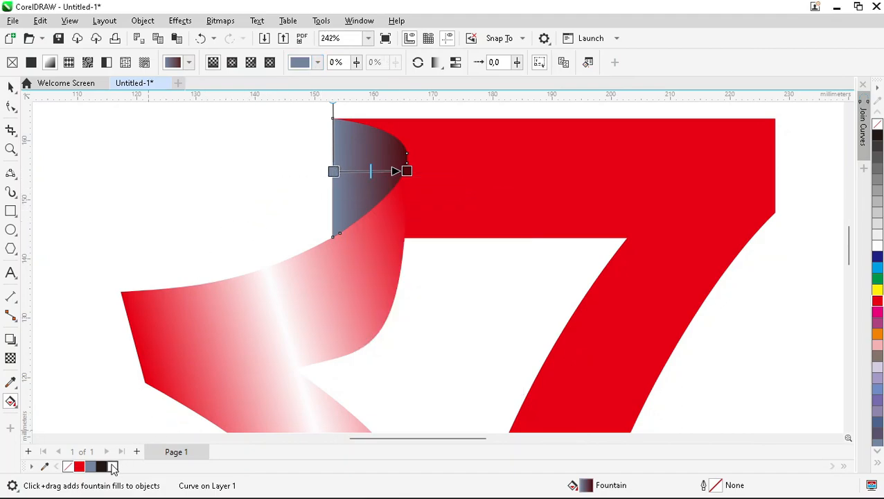
click(113, 467)
scroll(256, 201, down, 5)
scroll(260, 196, up, 2)
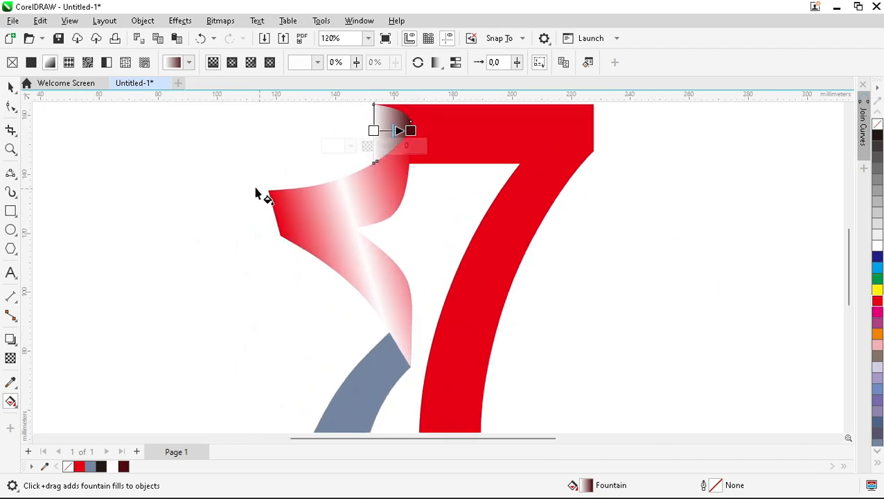
- Apply a fountain fill to the ribbon's blue tail piece, from dark red at its upper end to white at its lower end
click(234, 156)
scroll(231, 173, down, 1)
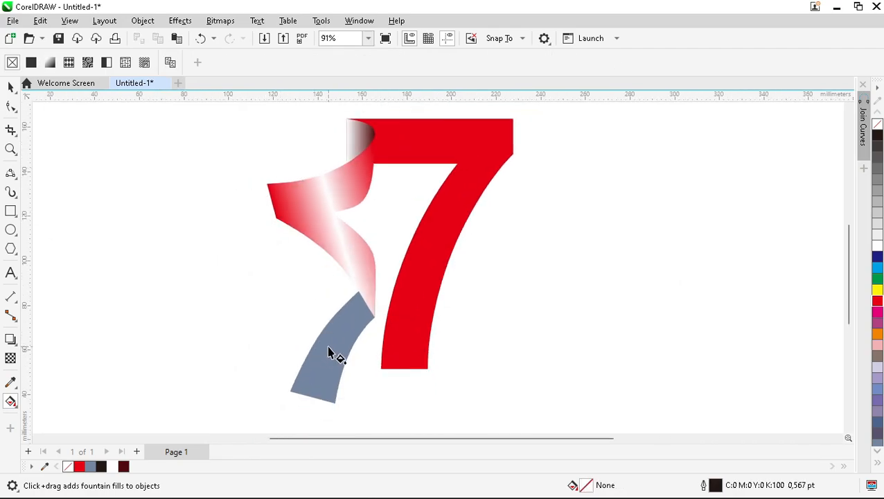
click(338, 347)
drag(360, 297, 289, 390)
click(358, 291)
click(124, 466)
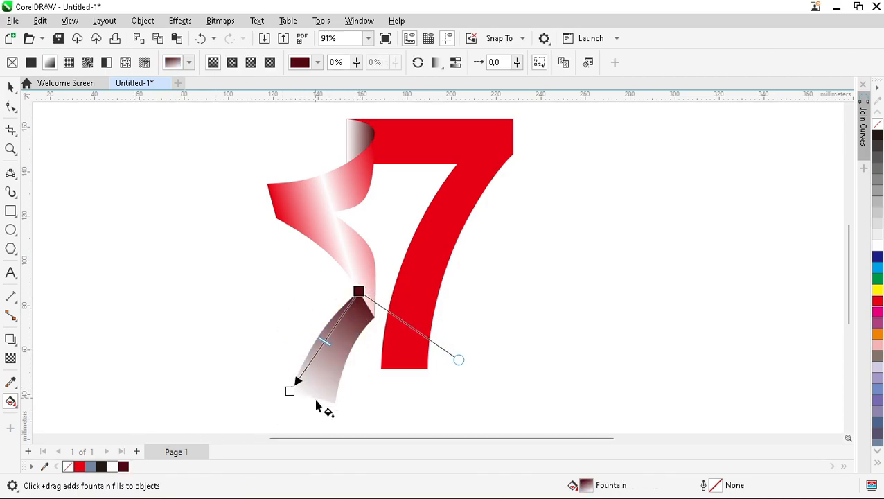
click(294, 385)
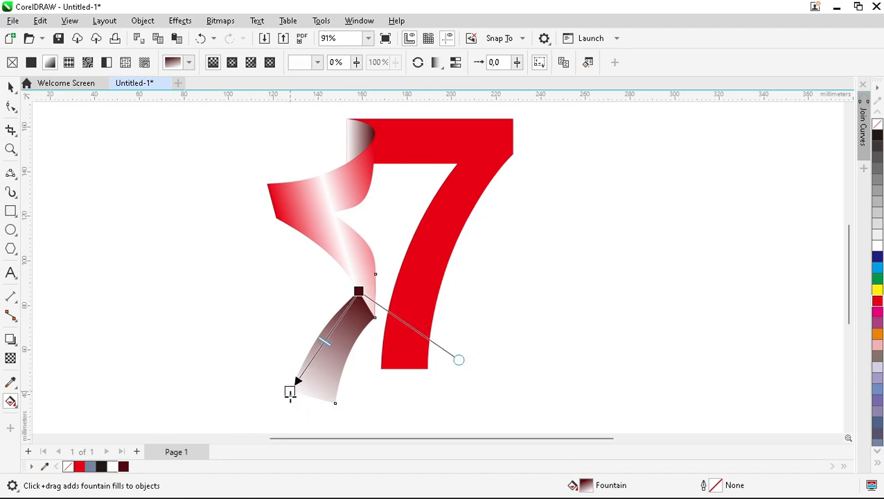
scroll(286, 314, down, 2)
key(space)
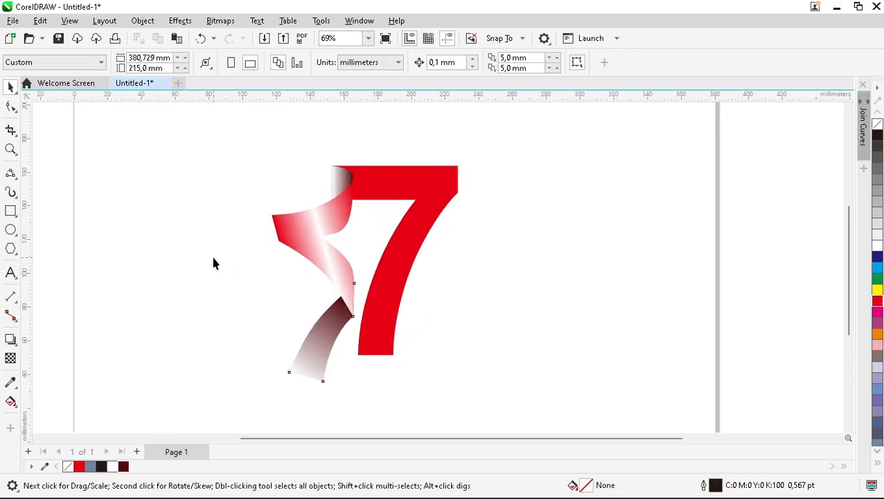
scroll(281, 181, down, 1)
scroll(357, 197, up, 4)
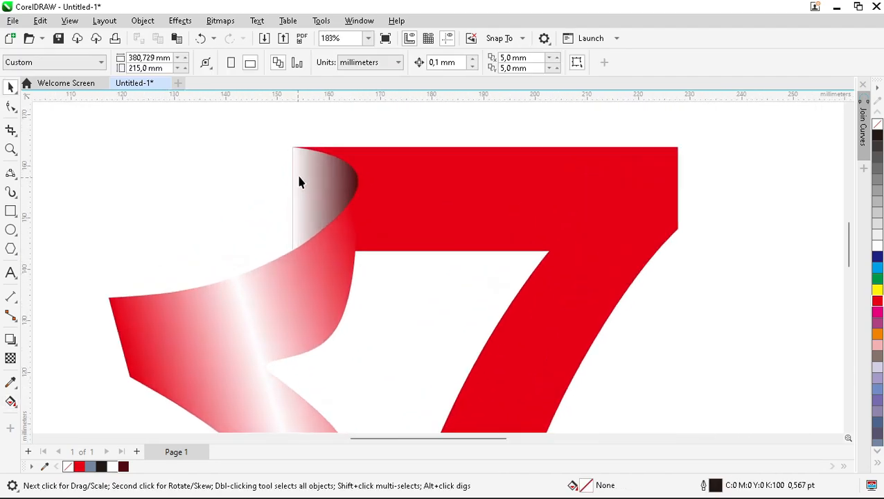
scroll(309, 162, down, 5)
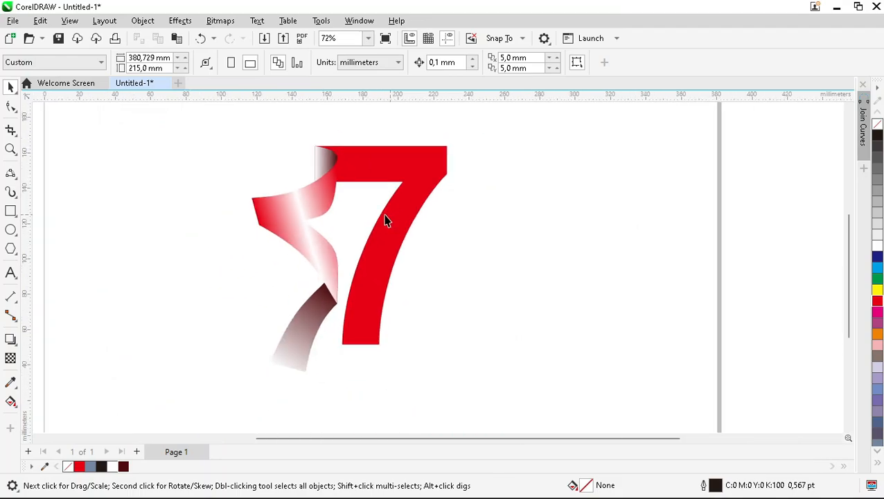
- Draw a rectangle about 84 mm wide and 124 mm high around the 7, and move it horizontally into the empty space beside it
click(10, 211)
drag(309, 136, 459, 356)
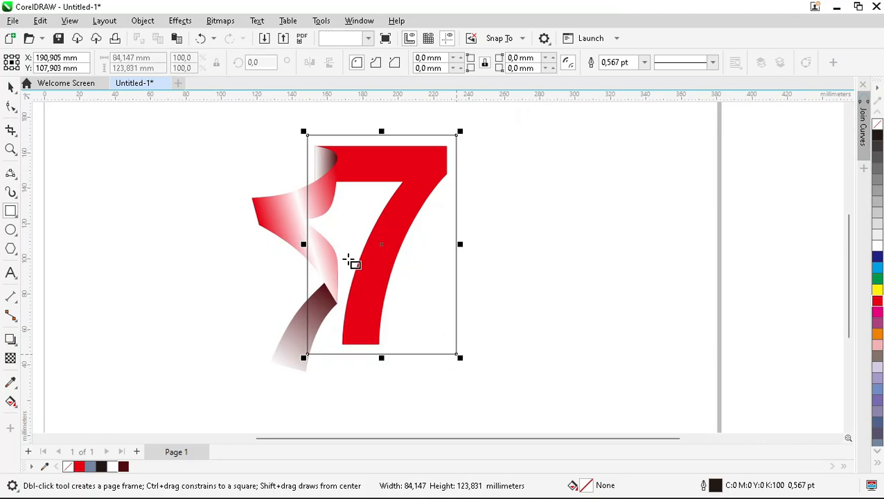
scroll(356, 253, up, 1)
key(space)
drag(357, 241, 544, 241)
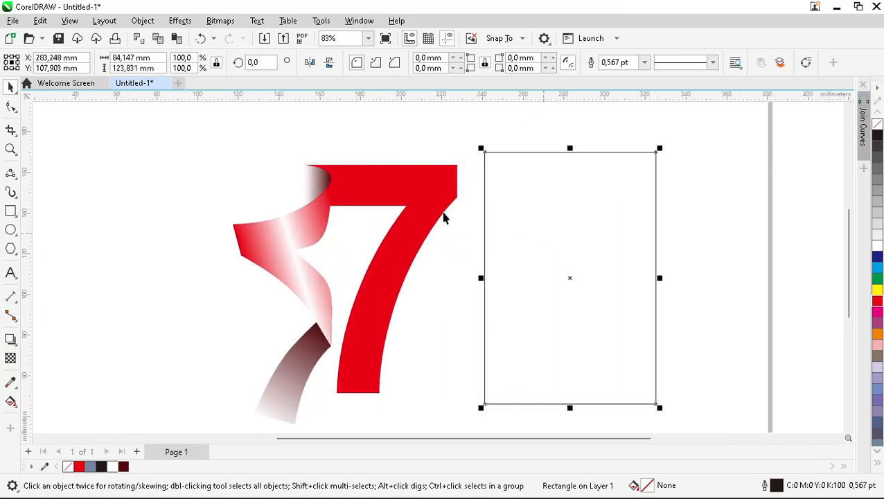
- Fill the rectangle beside the 7 with red
scroll(519, 219, down, 2)
scroll(487, 220, up, 1)
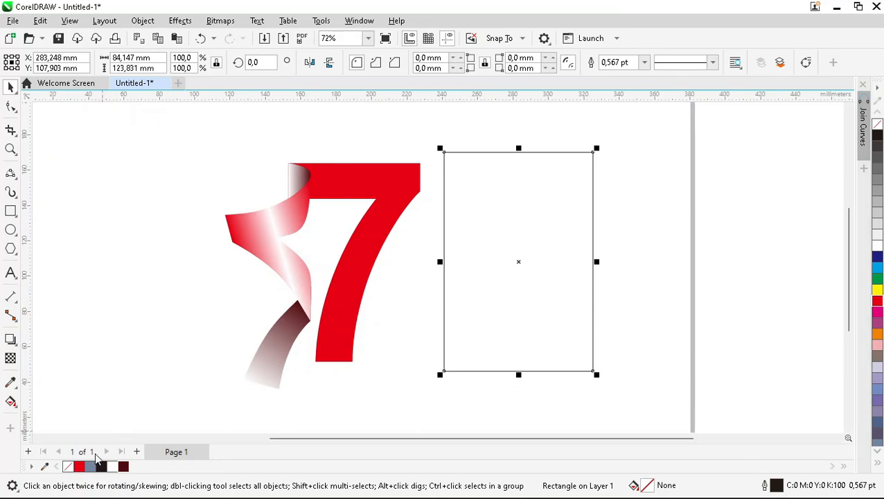
click(80, 467)
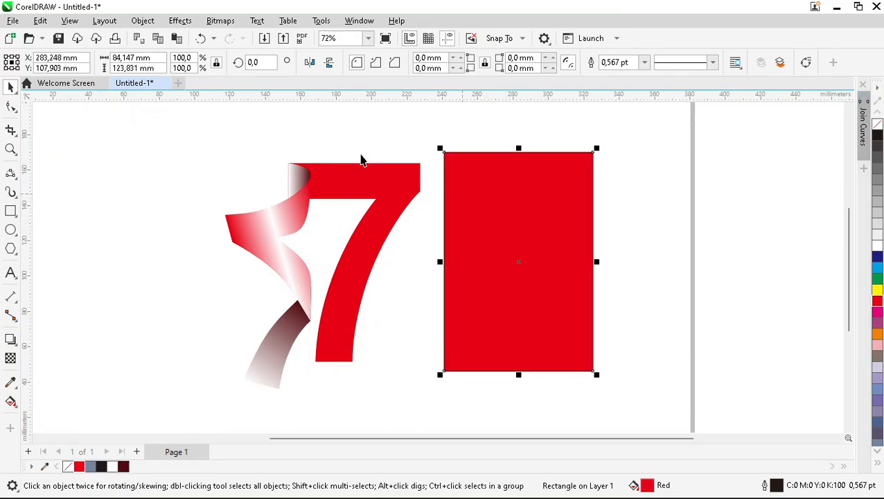
- Apply a Bump Map effect with the cracked-ground texture to the red rectangle, using 1000 by 1000 tiles
click(185, 24)
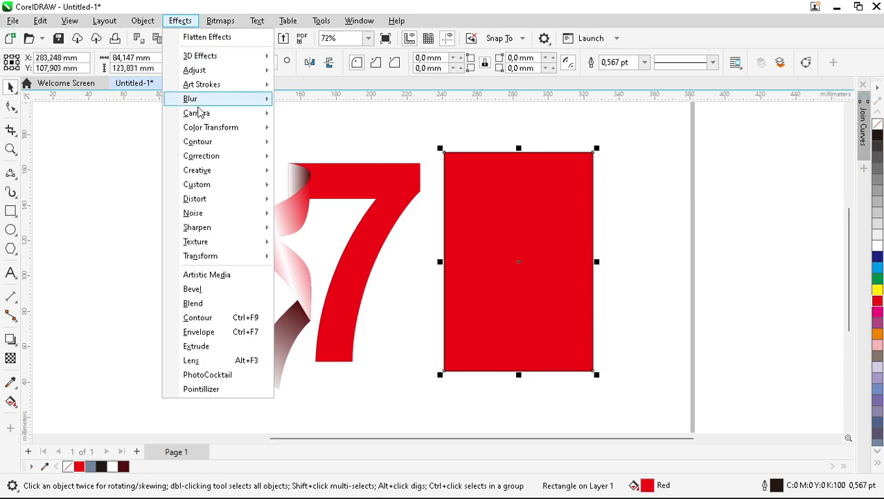
mouse_move(216, 188)
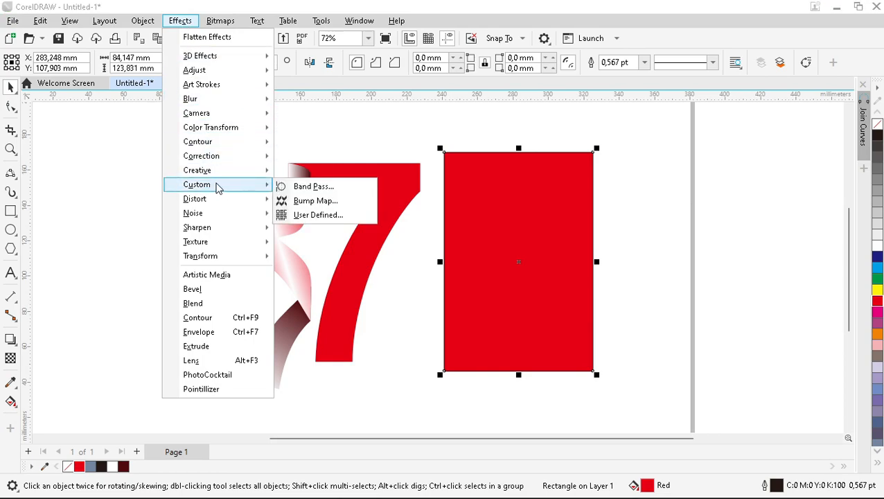
click(336, 204)
drag(462, 184, 594, 61)
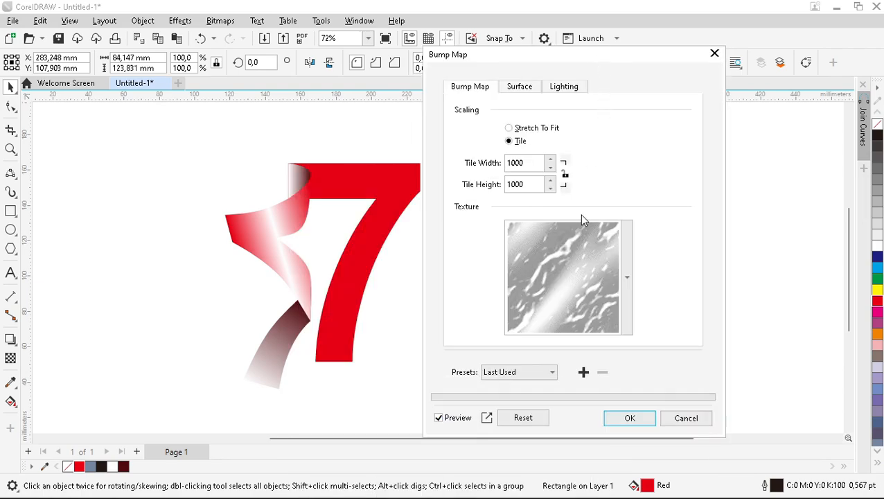
click(629, 265)
click(622, 384)
scroll(622, 382, up, 1)
click(528, 383)
drag(566, 66, 683, 52)
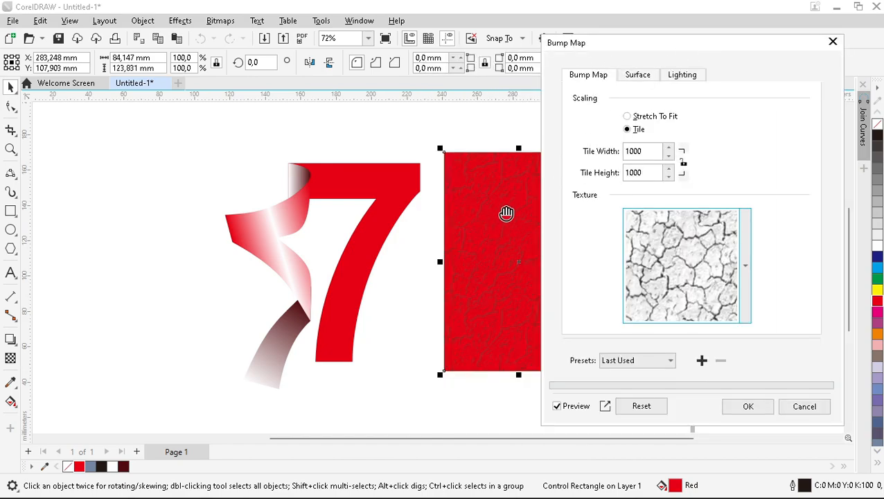
click(747, 407)
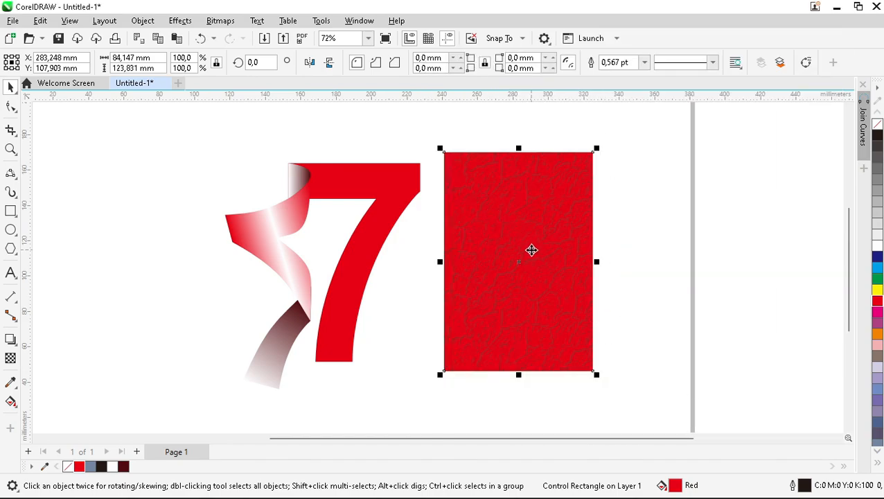
- PowerClip the cracked red rectangle inside the 7 and deselect the result
right_click(363, 242)
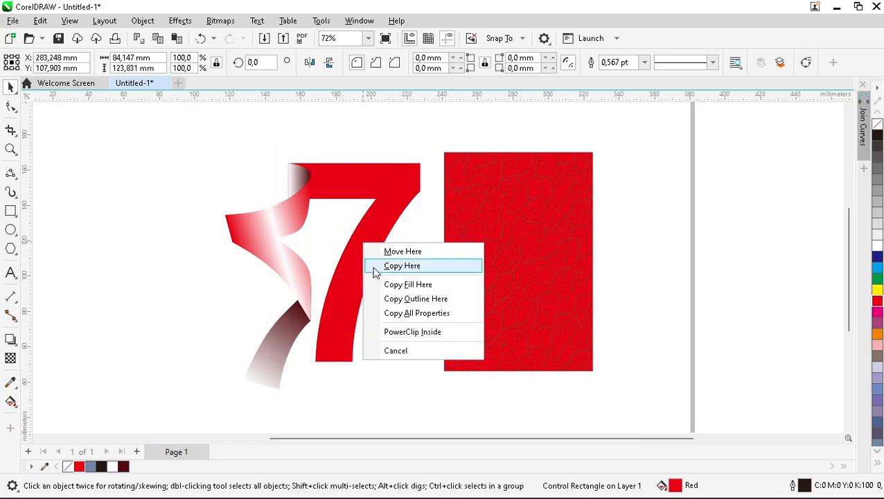
click(388, 332)
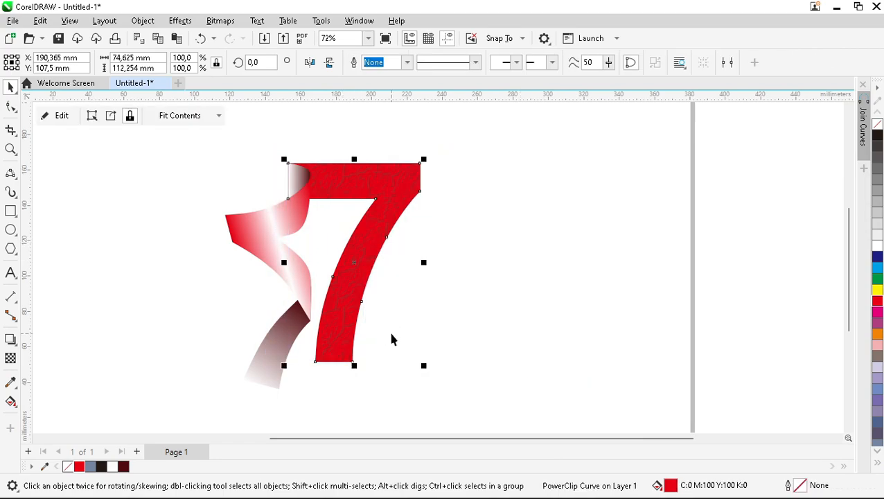
click(554, 237)
scroll(416, 194, down, 2)
scroll(354, 247, up, 2)
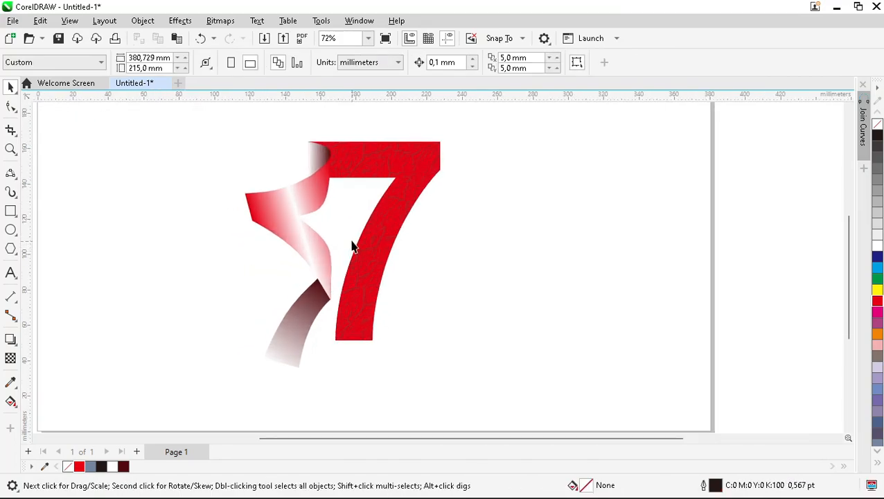
- Group the three ribbon pieces
scroll(353, 186, down, 1)
drag(214, 135, 358, 375)
key(ctrl+g)
- Add a black inner shadow to the textured 7, directed down to the right with offsets of about 2.7 mm and -3.0 mm
click(406, 182)
scroll(376, 219, up, 1)
scroll(376, 219, up, 2)
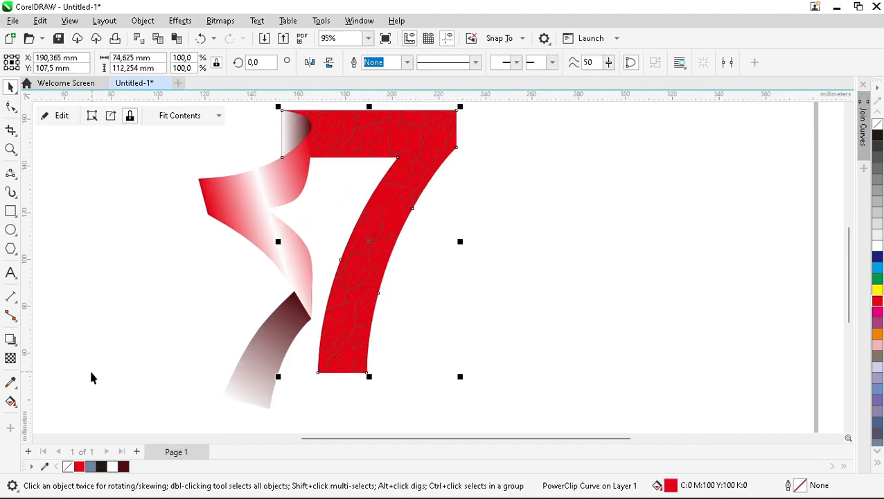
click(10, 339)
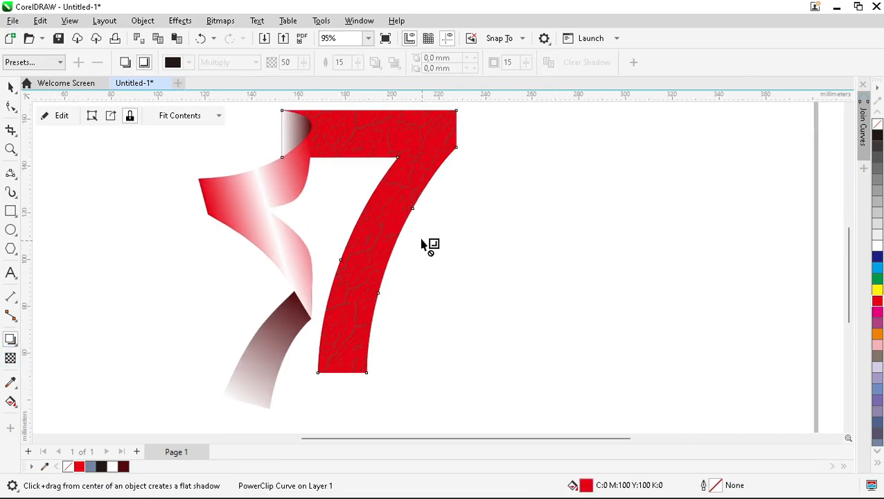
drag(332, 148, 370, 241)
drag(352, 178, 462, 349)
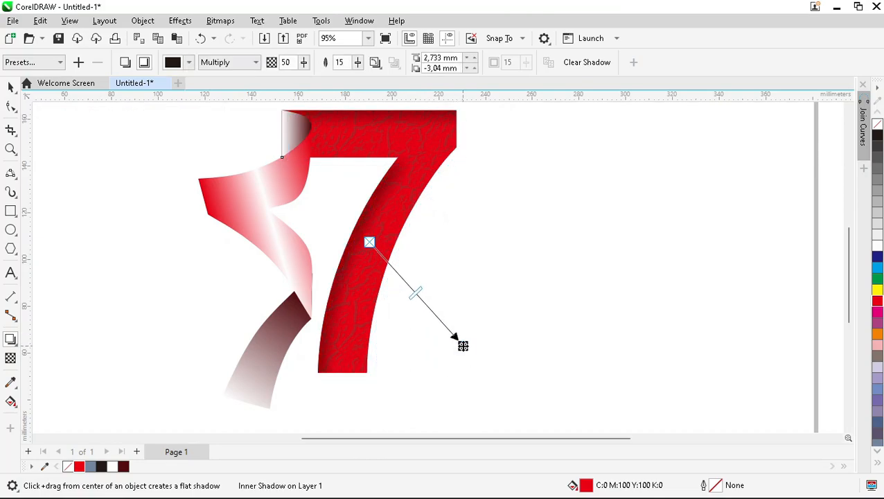
scroll(489, 328, down, 1)
scroll(404, 201, up, 1)
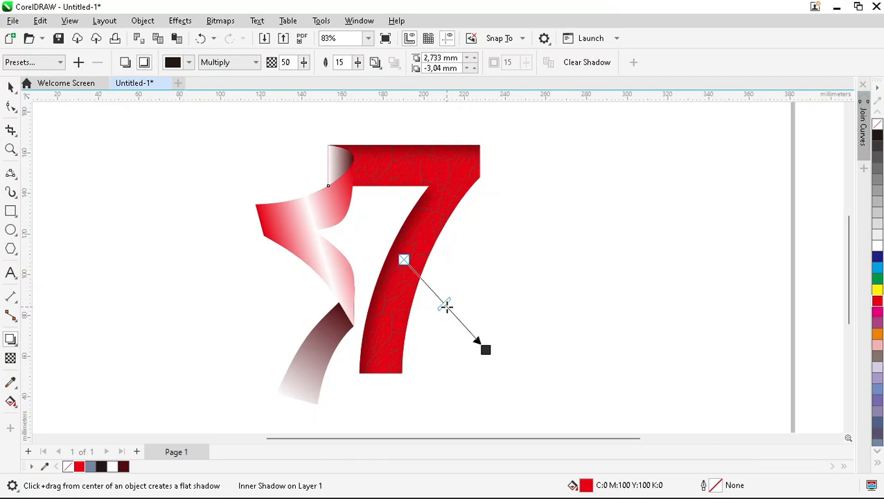
- Raise the opacity of the 7's inner shadow past 81 and deselect it
drag(449, 315, 459, 327)
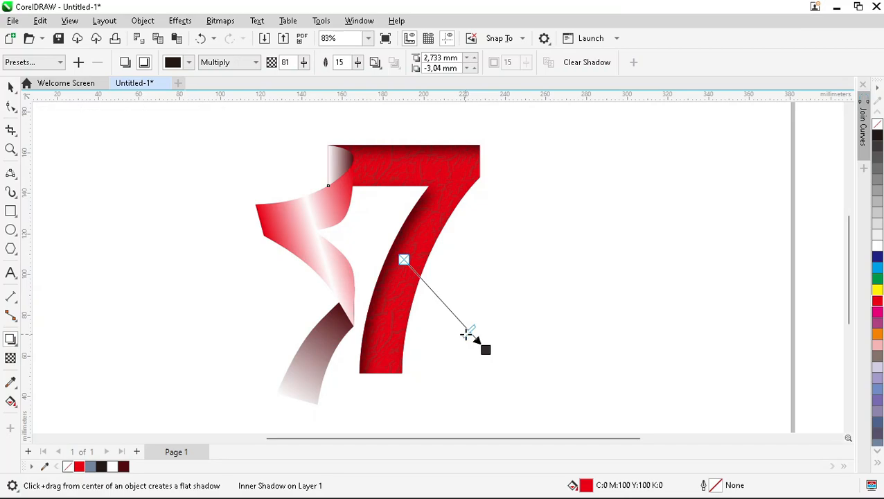
drag(467, 335, 491, 370)
click(514, 218)
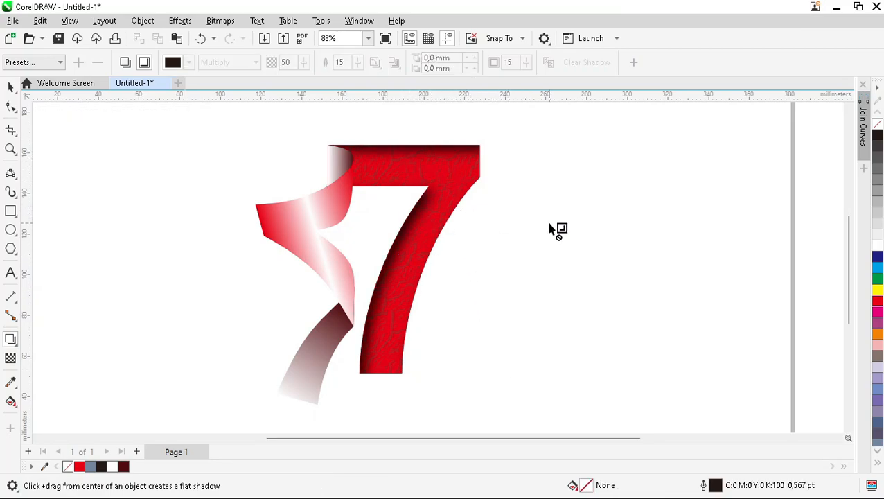
- Add a black drop shadow to the grouped ribbon, directed down to the left with offsets of about -6.1 mm and -12.0 mm
scroll(558, 231, down, 2)
key(space)
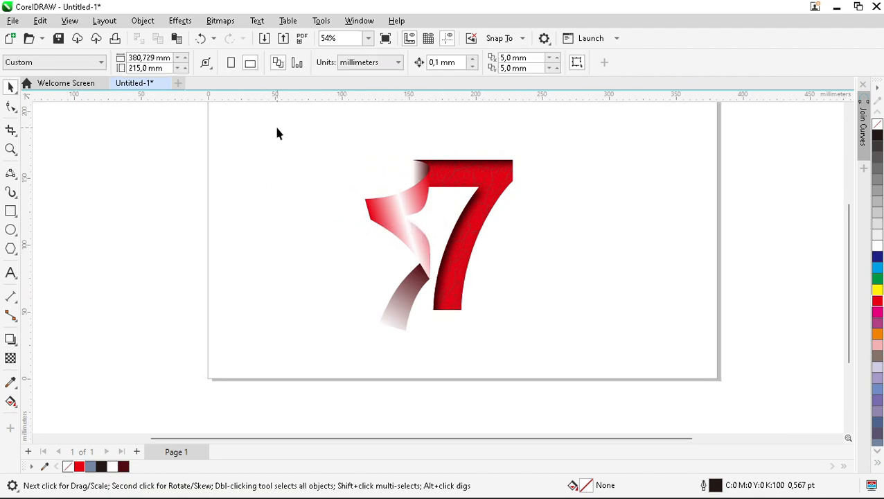
drag(468, 353, 477, 374)
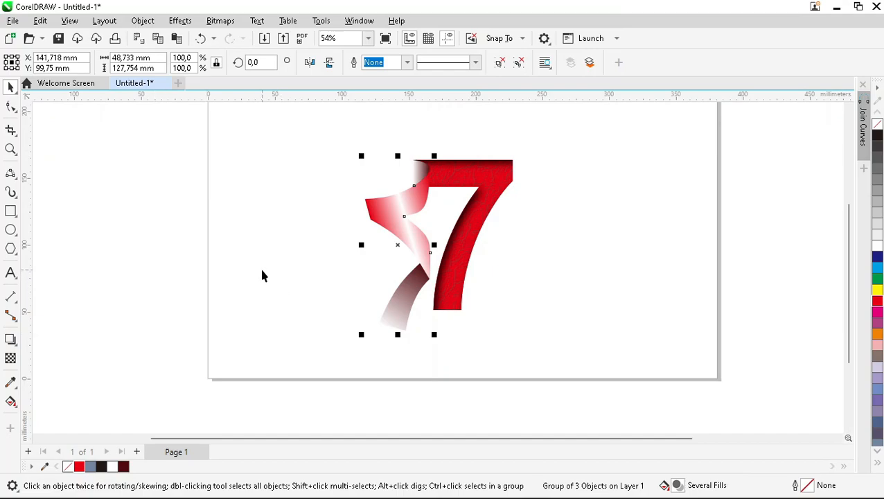
click(10, 338)
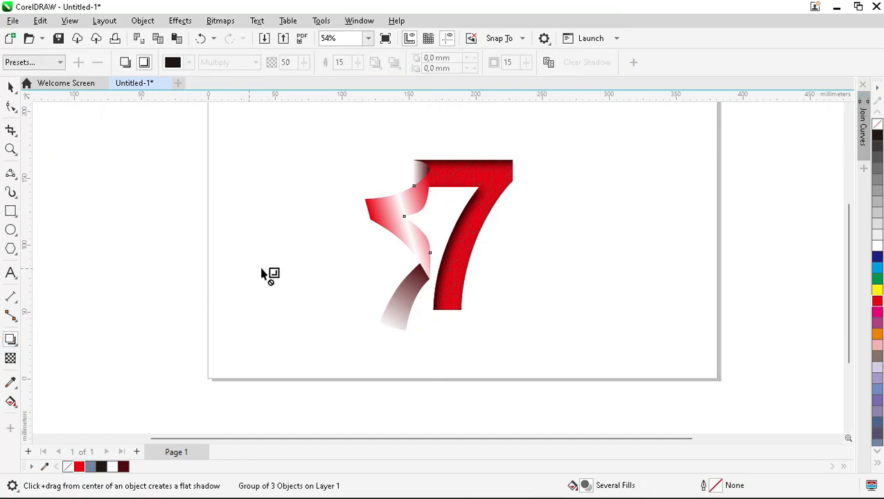
drag(422, 232, 357, 324)
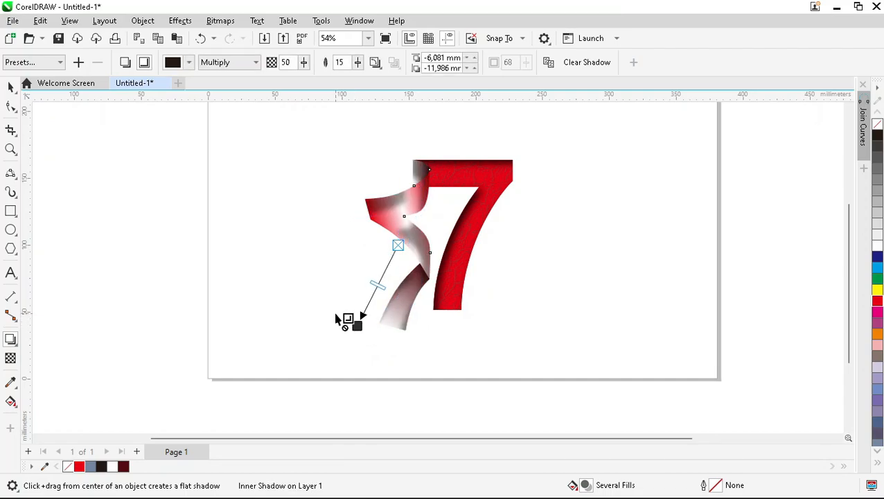
click(125, 64)
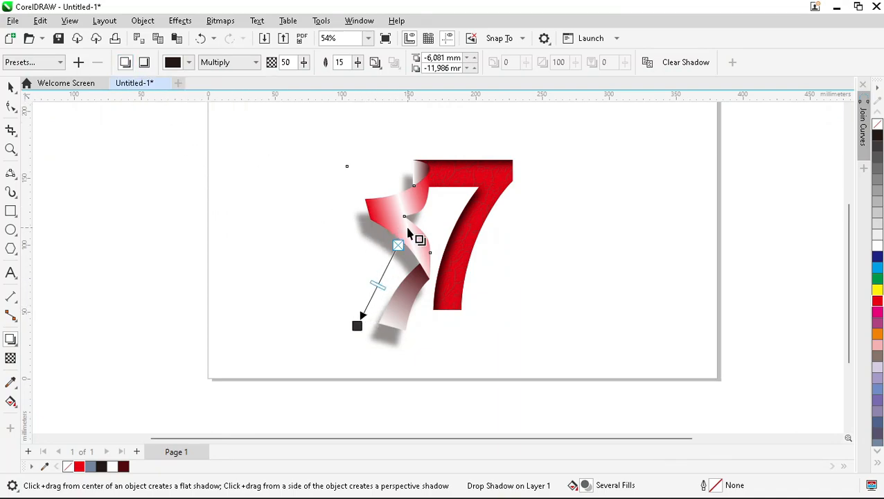
- Move the ribbon's drop shadow to offsets of about 0.9 mm and -16.1 mm, and raise its opacity to 64
scroll(407, 233, up, 1)
drag(349, 340, 404, 370)
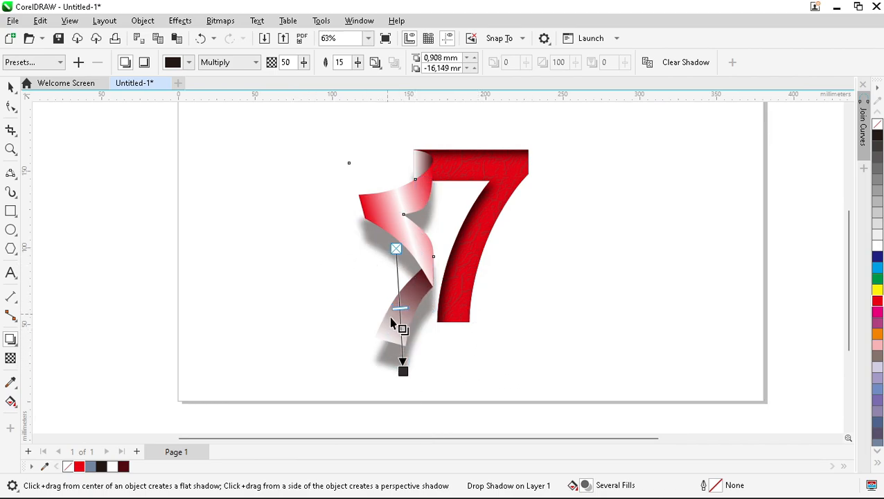
drag(399, 324, 396, 325)
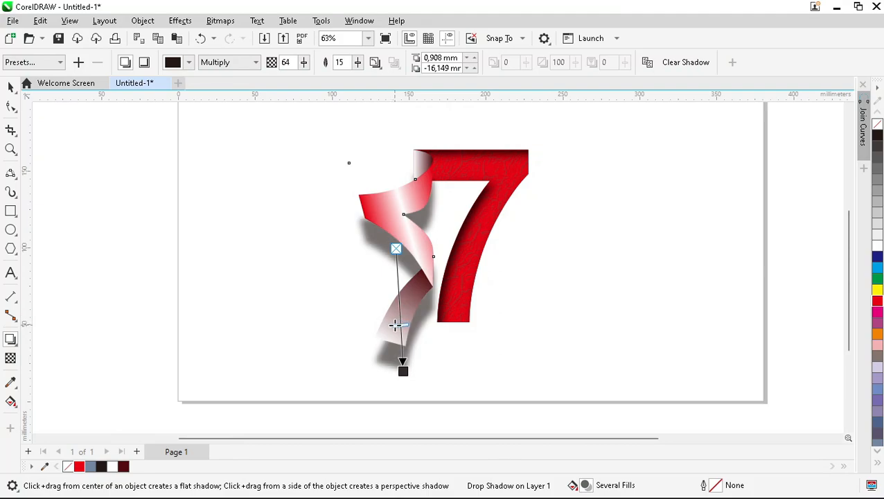
scroll(306, 232, down, 1)
click(266, 286)
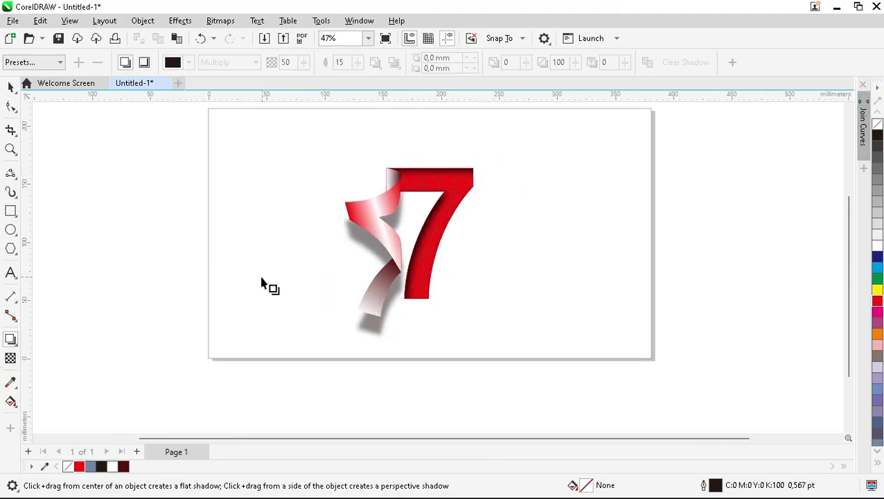
- Group the 7 and the ribbon together with their shadows, and deselect the group
key(space)
mouse_move(551, 376)
mouse_down()
mouse_move(565, 378)
mouse_move(558, 367)
mouse_up()
key(ctrl+g)
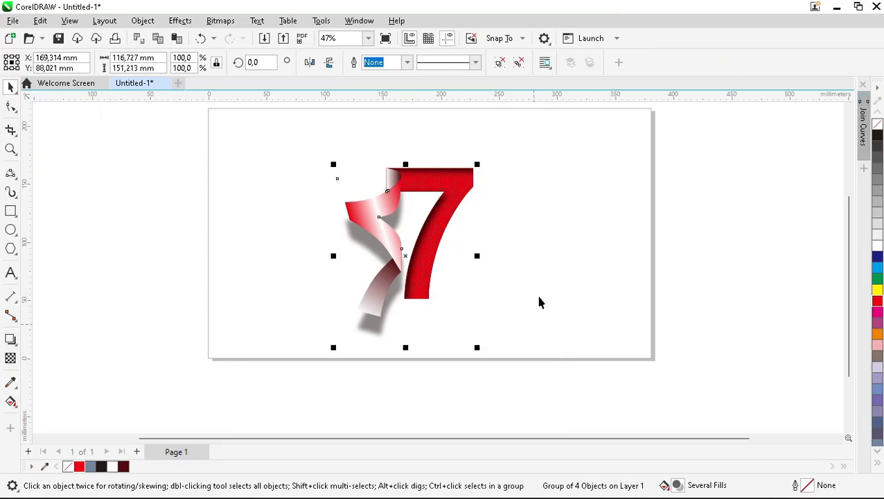
key(Escape)
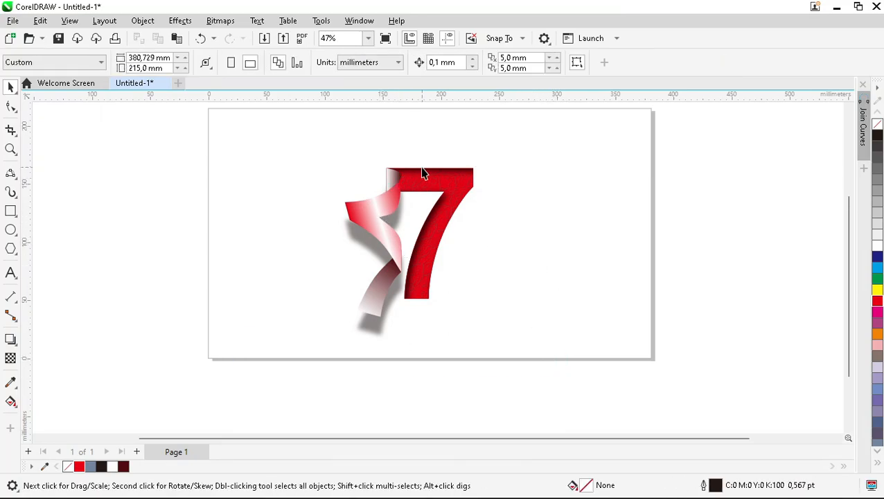
- Create a page-sized background rectangle behind the logo
double_click(11, 210)
key(space)
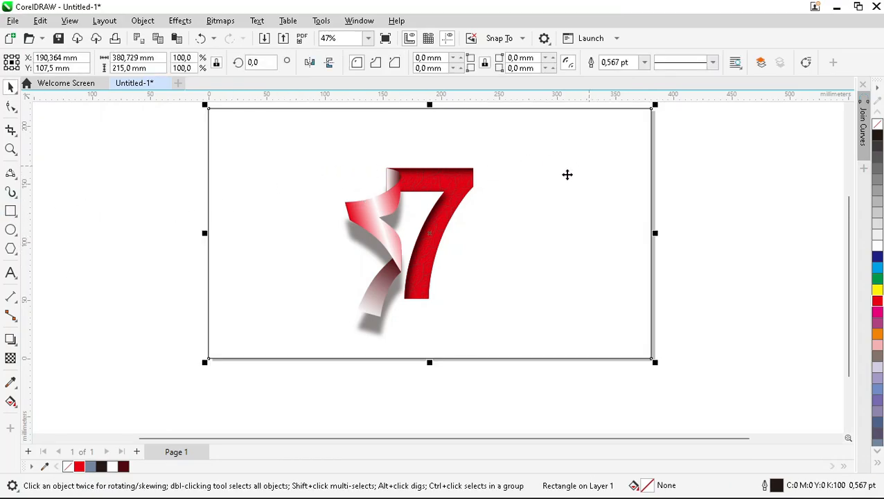
- Fill the page-sized background rectangle with 30% black grey
click(877, 213)
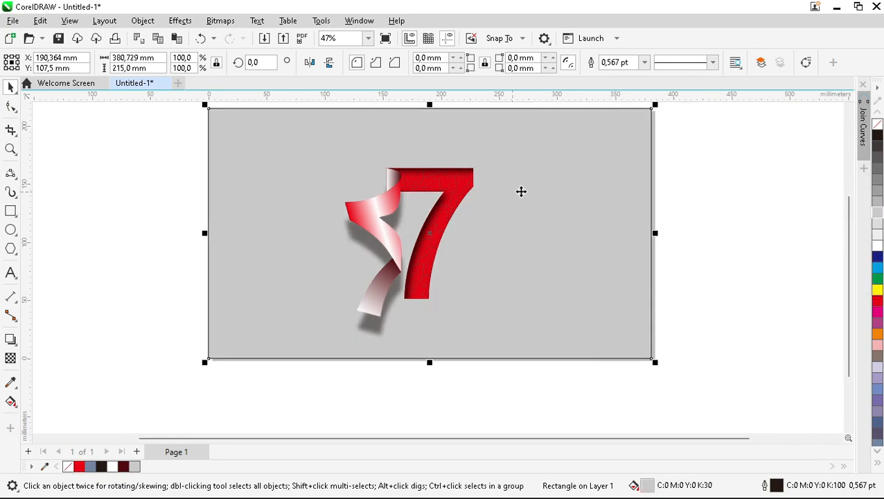
scroll(315, 170, down, 1)
scroll(349, 152, up, 1)
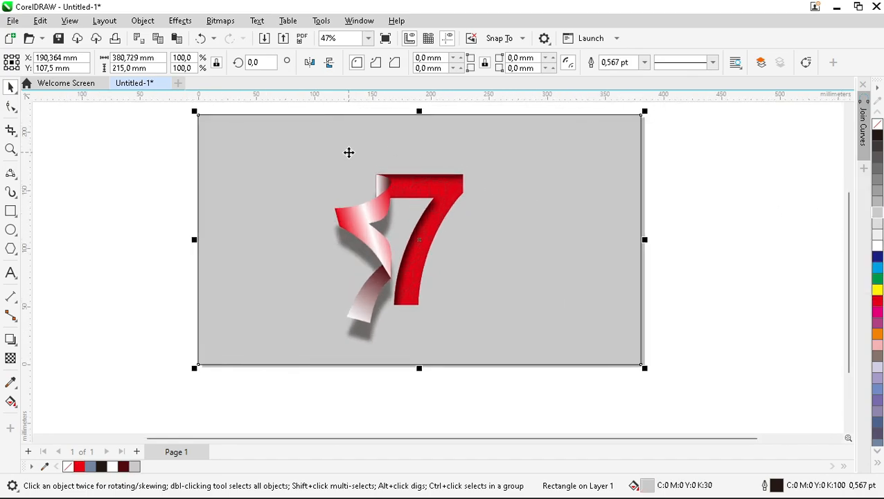
- Apply a Bump Map effect with the diagonal rippled texture to the background, tiled at 1000 by 1000, and deselect it
click(182, 21)
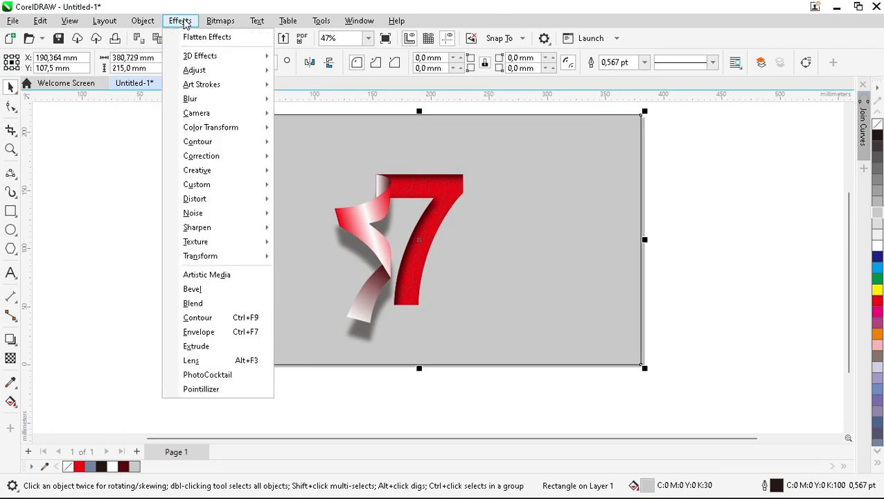
mouse_move(263, 192)
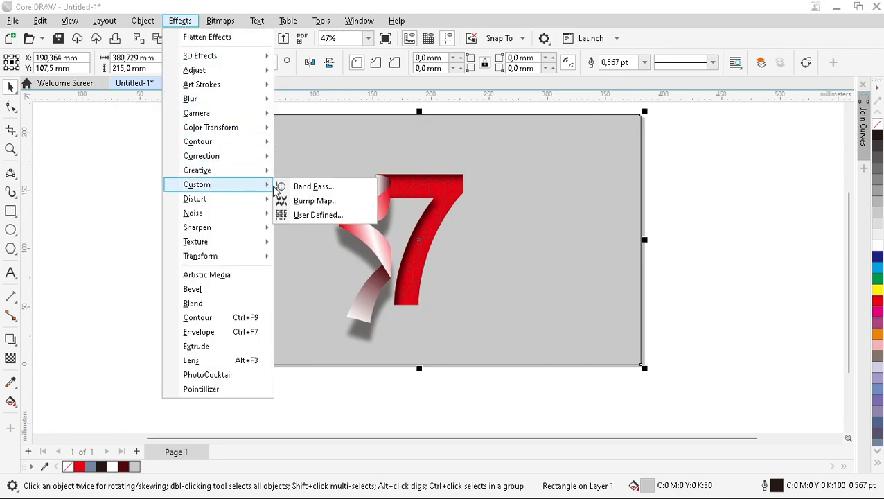
click(329, 202)
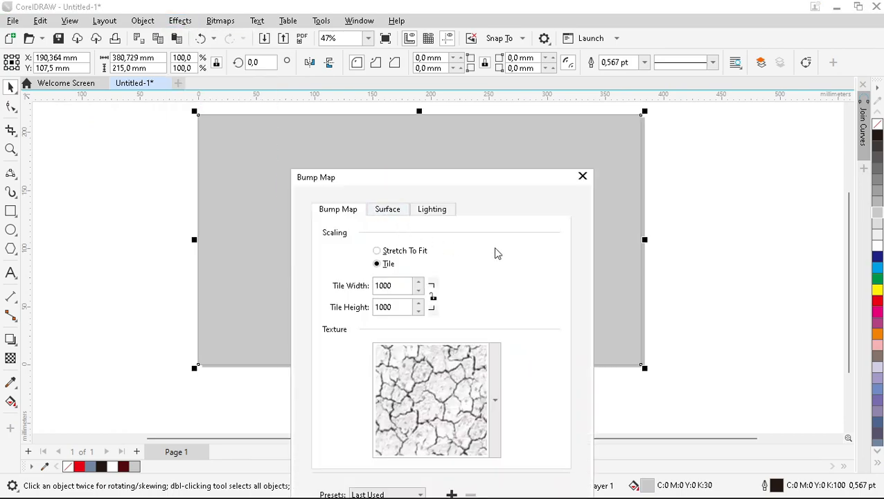
drag(513, 173, 680, 65)
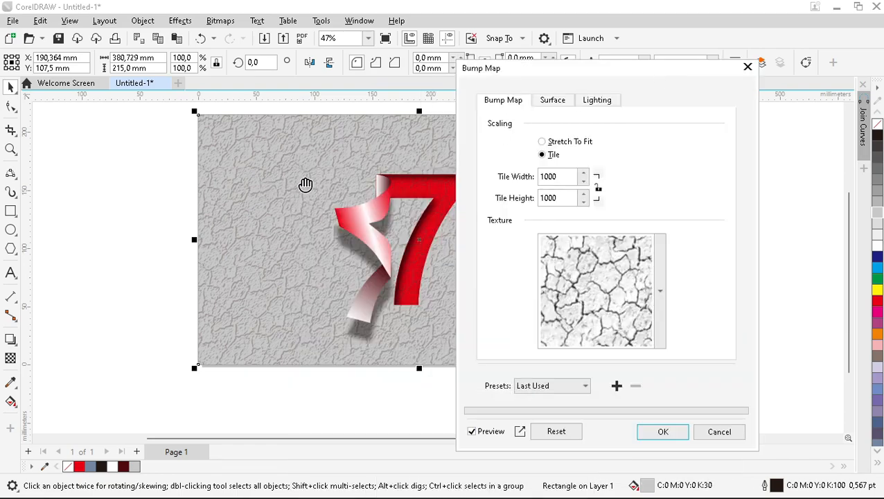
click(659, 291)
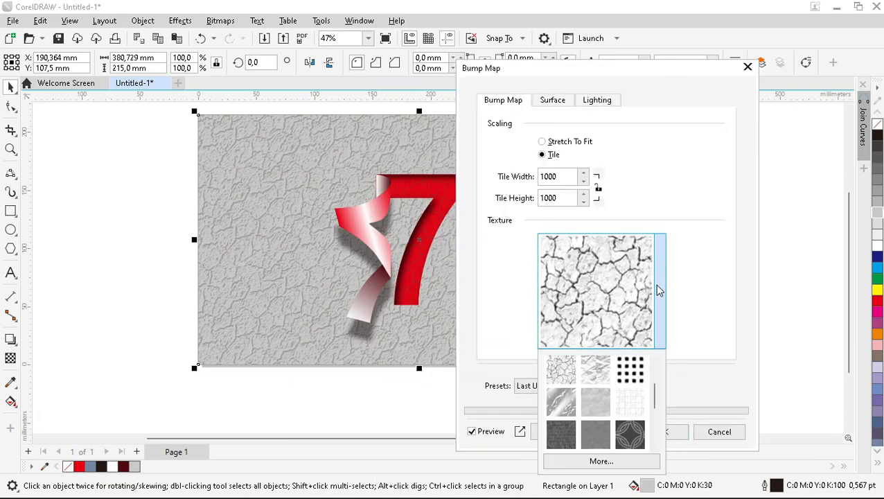
click(563, 404)
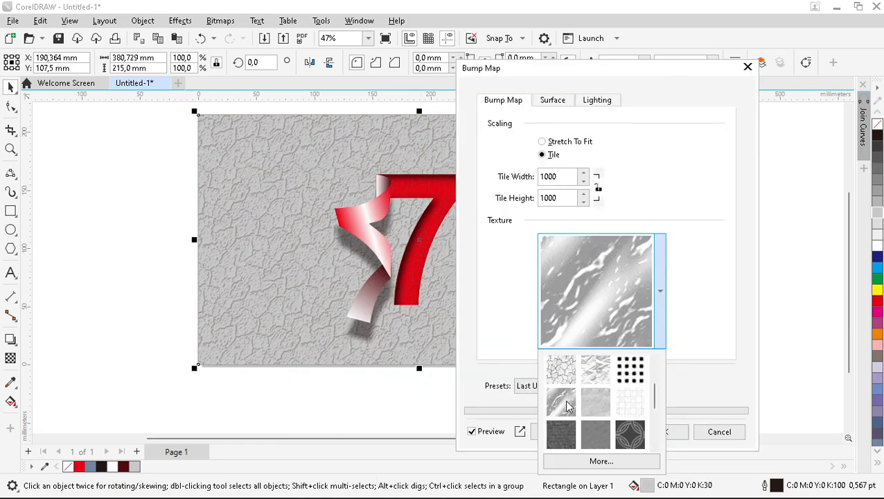
click(702, 264)
click(665, 431)
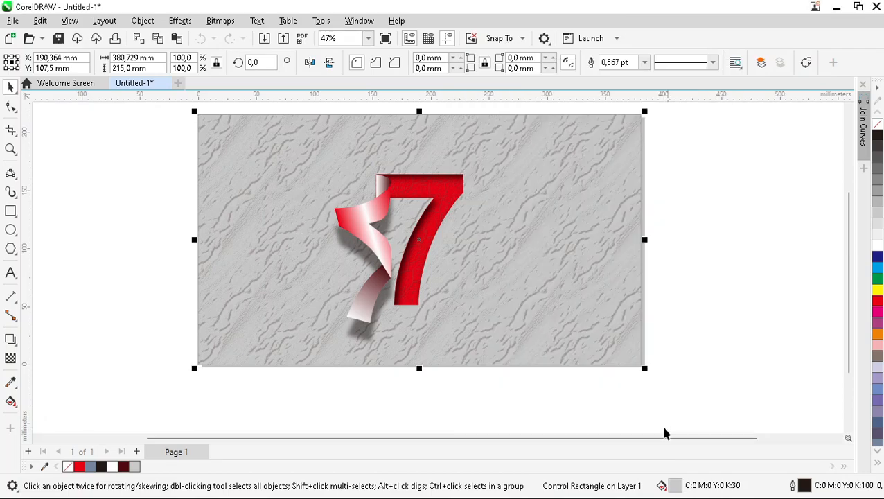
click(710, 266)
key(shift+F4)
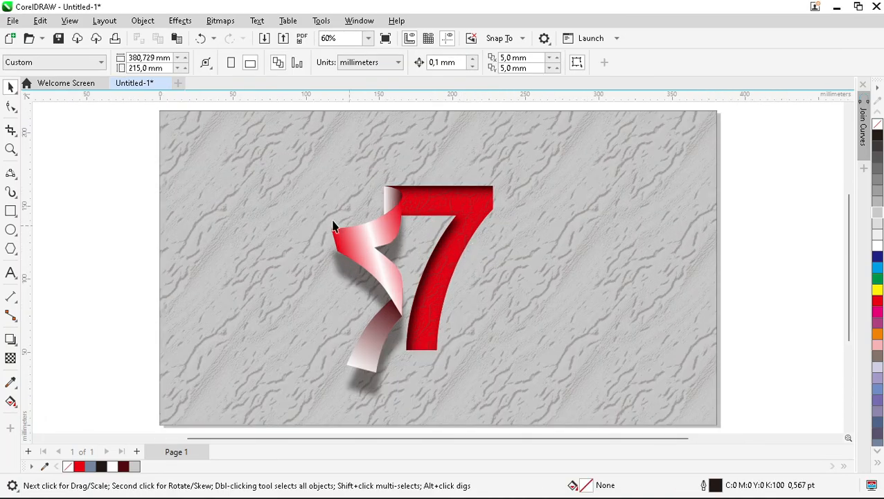
- Align the logo group to the background's bottom edge, and move it left to an X position of about 69.7 mm
click(401, 251)
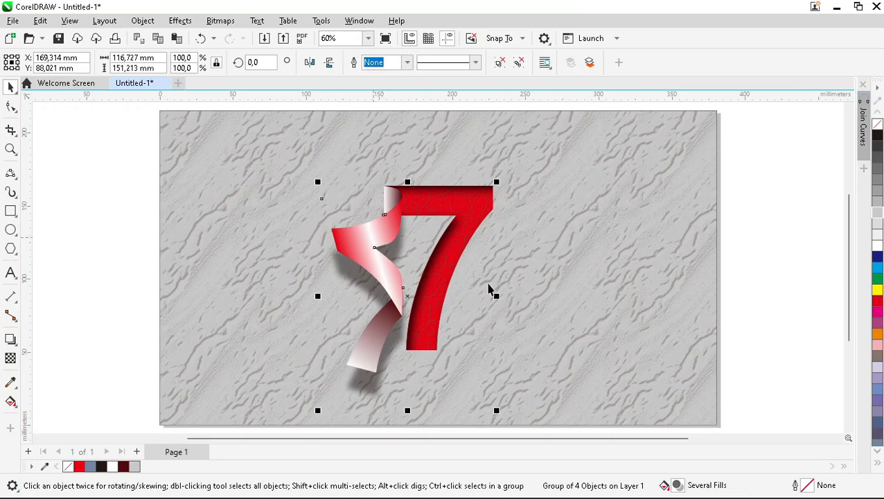
shift+click(565, 291)
key(b)
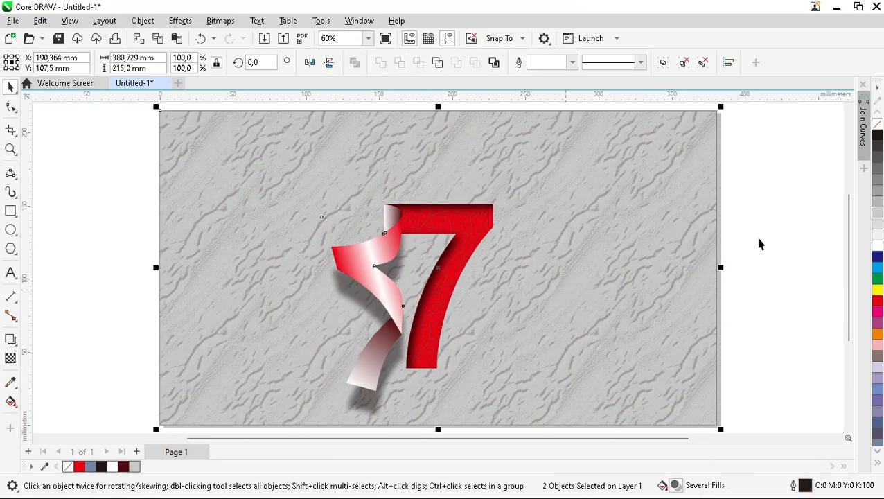
click(756, 245)
click(442, 291)
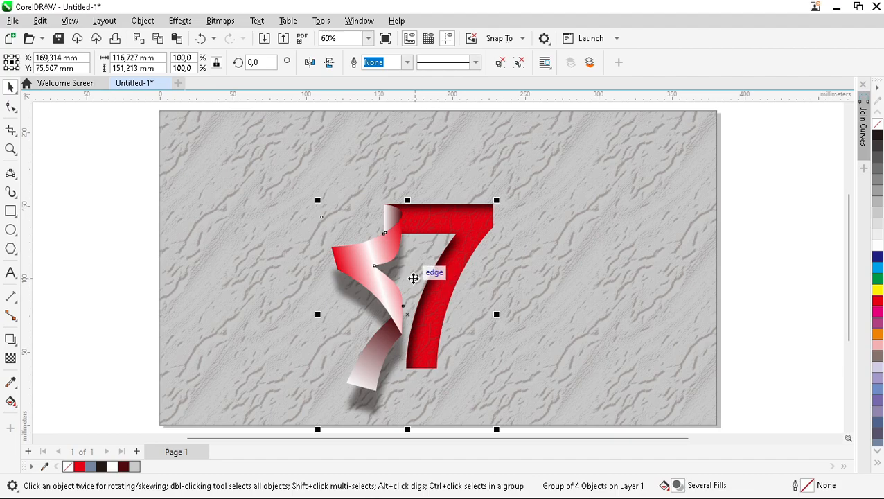
drag(409, 316, 255, 305)
click(114, 276)
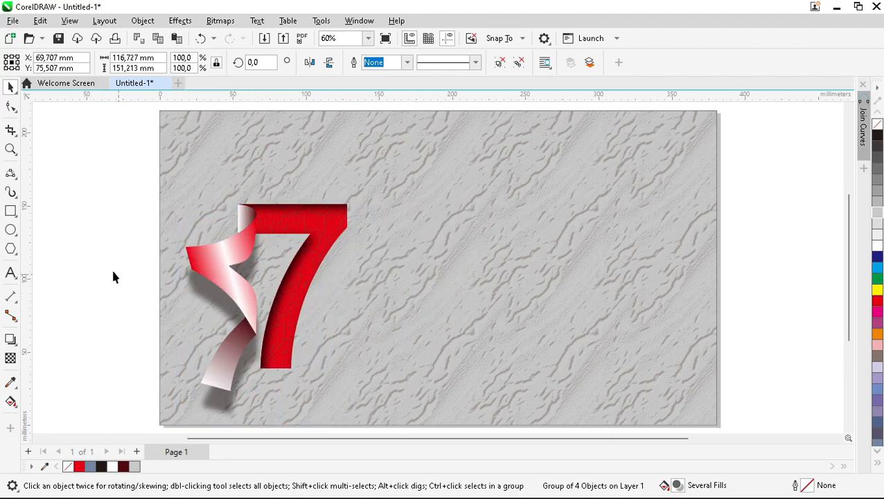
- Add a three-line artistic text beside the 7 reading DIRGAHAYU, Indonesia and 17 Agustus
click(12, 275)
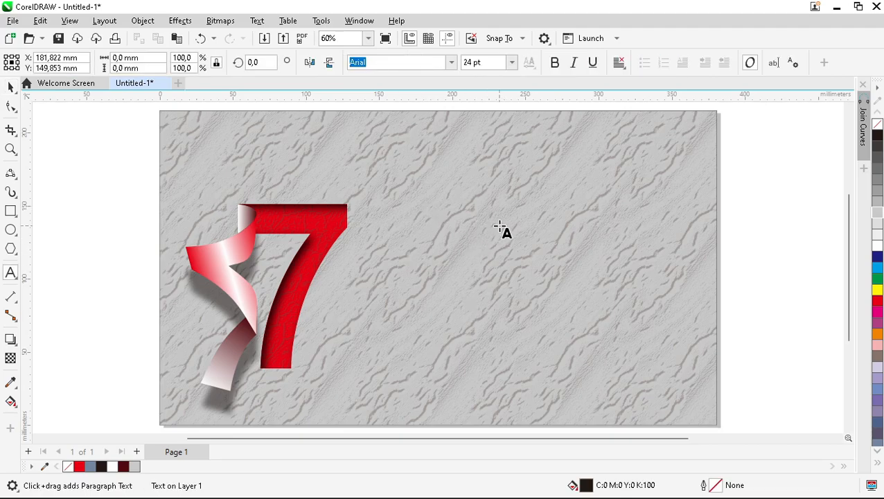
text(DIRG)
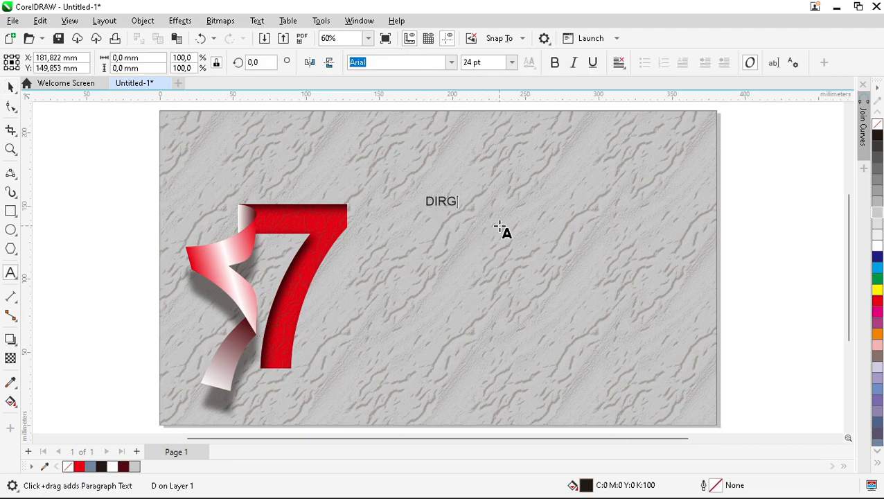
text(AHAYU)
key(Return)
text(Indonesia)
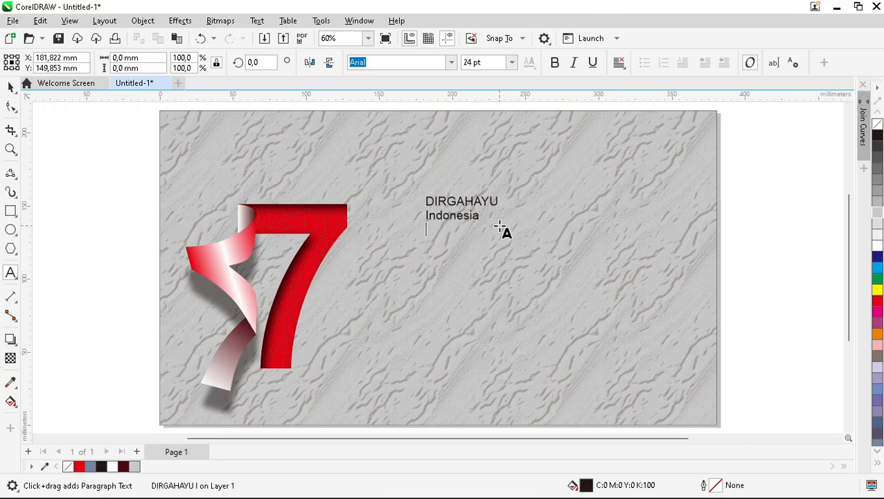
text(gustus)
- Extend the third text line to 17 Agustus 1945 - 17 Agustus 2022, reusing a copy of the day and month
key(shift+Home)
key(ctrl+c)
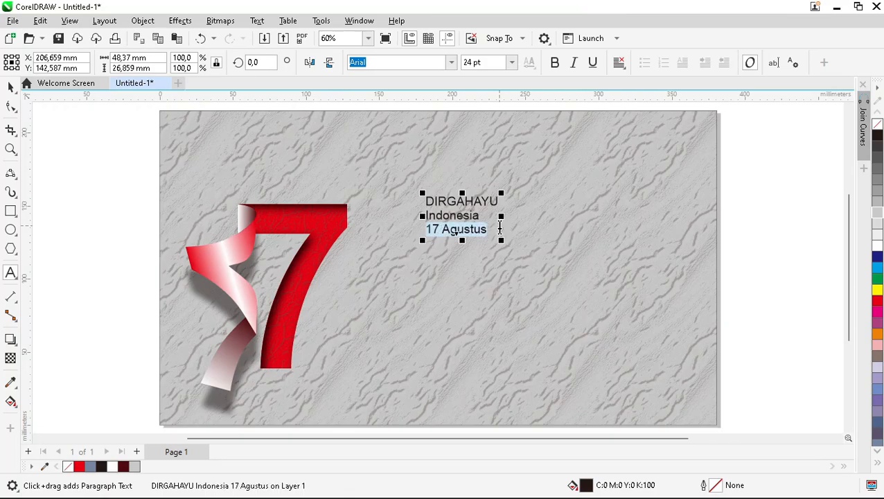
key(Right)
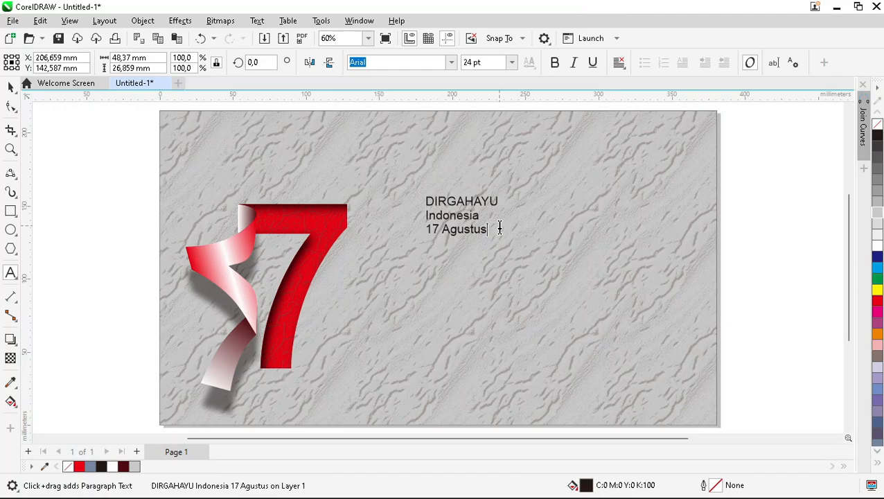
text(1945 -)
key(ctrl+v)
text(20)
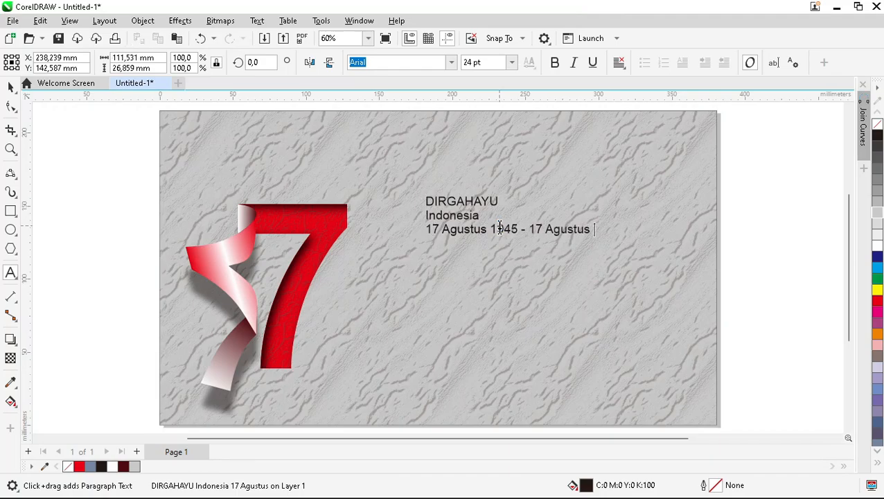
text(22)
click(10, 87)
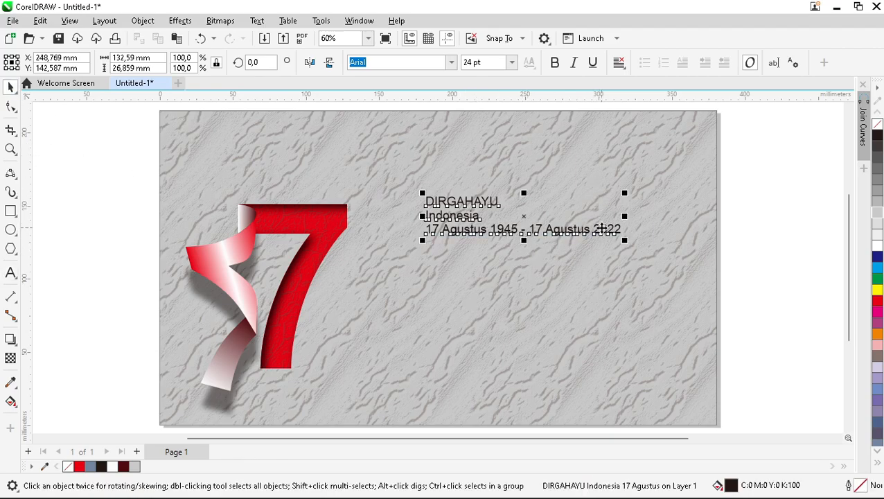
- Make the text block bold and break it apart into separate lines, raising DIRGAHAYU above the other two
scroll(601, 228, up, 3)
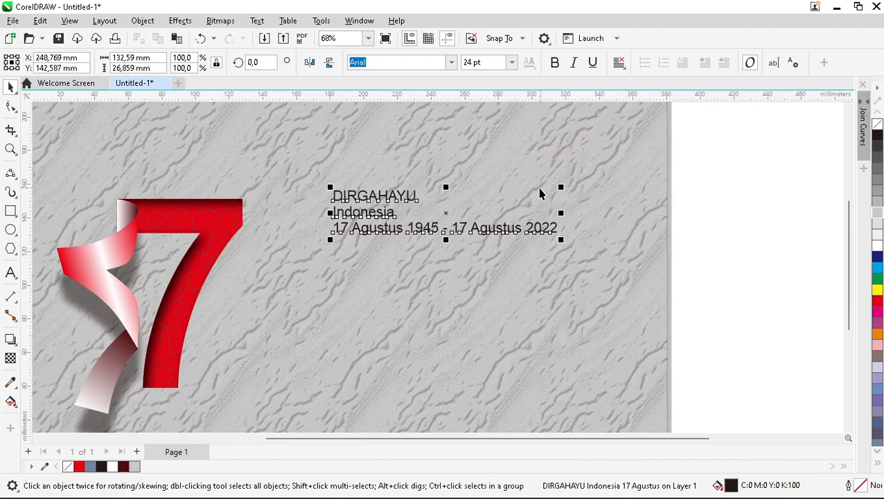
click(555, 63)
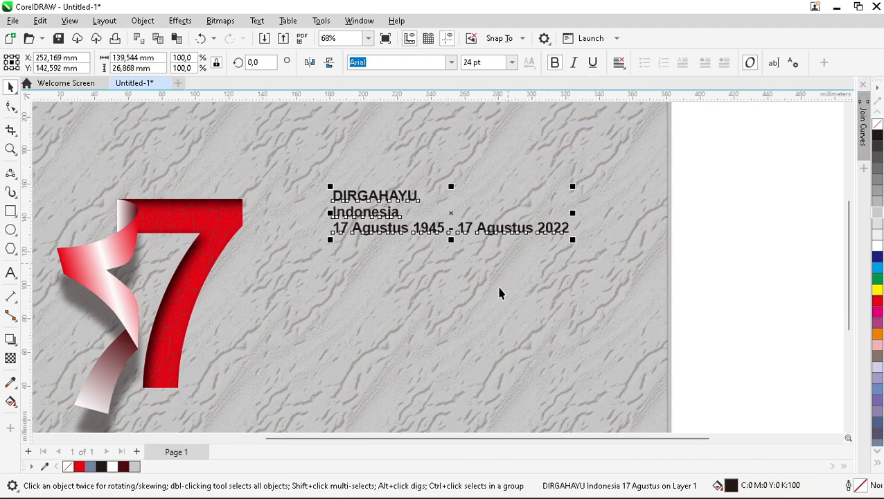
drag(449, 209, 413, 282)
key(ctrl+k)
drag(352, 274, 350, 212)
- Set the Indonesia line in Impact at about 97.6 pt, matching the date line's width, and align it with the date line
click(344, 290)
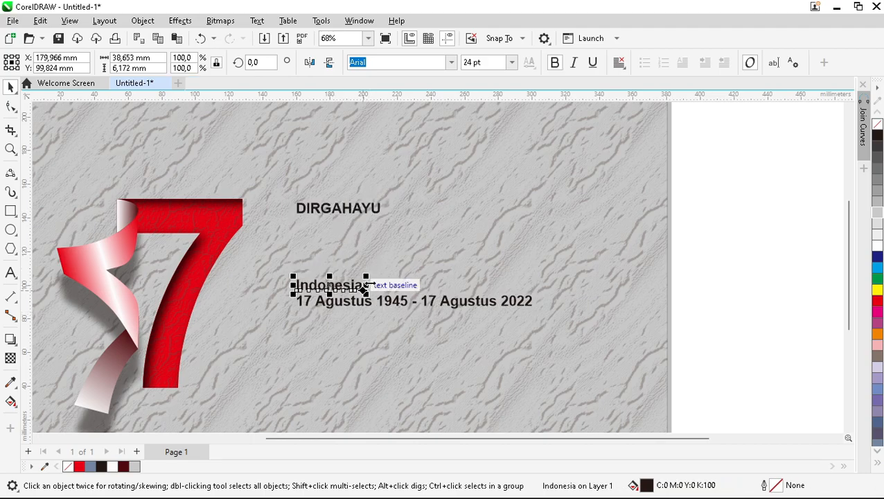
click(451, 62)
click(423, 105)
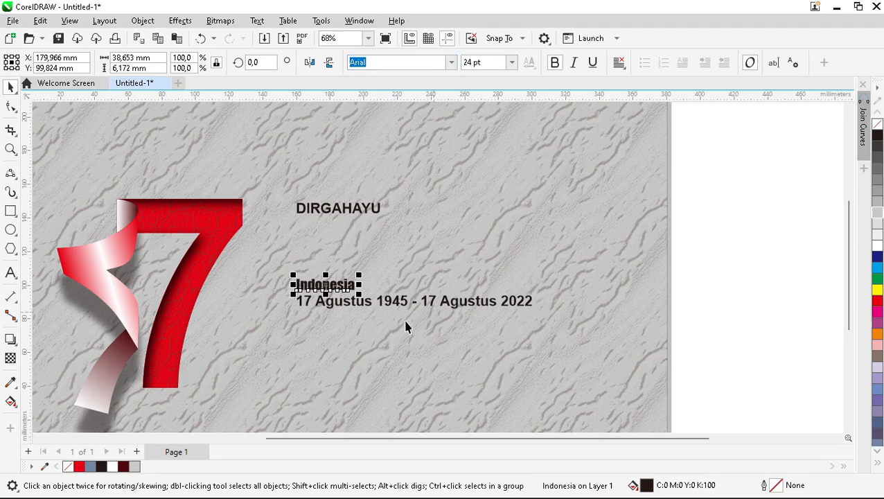
drag(363, 274, 536, 208)
scroll(405, 313, up, 2)
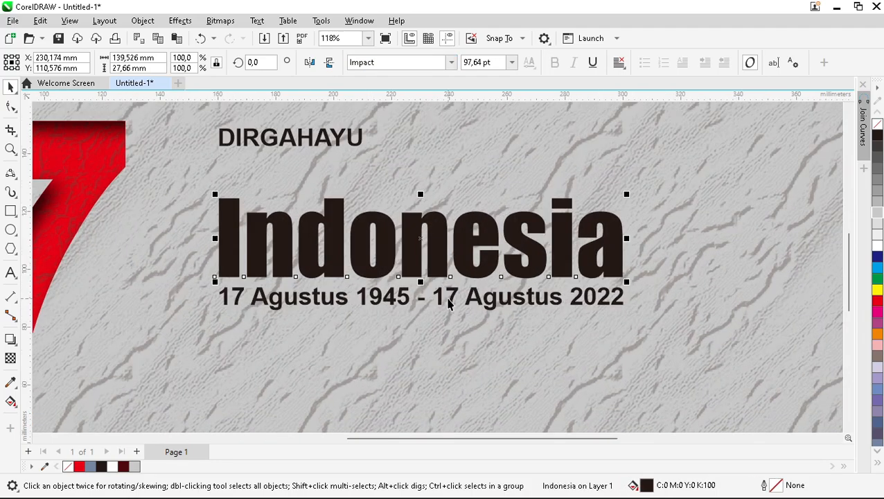
shift+click(442, 301)
click(452, 374)
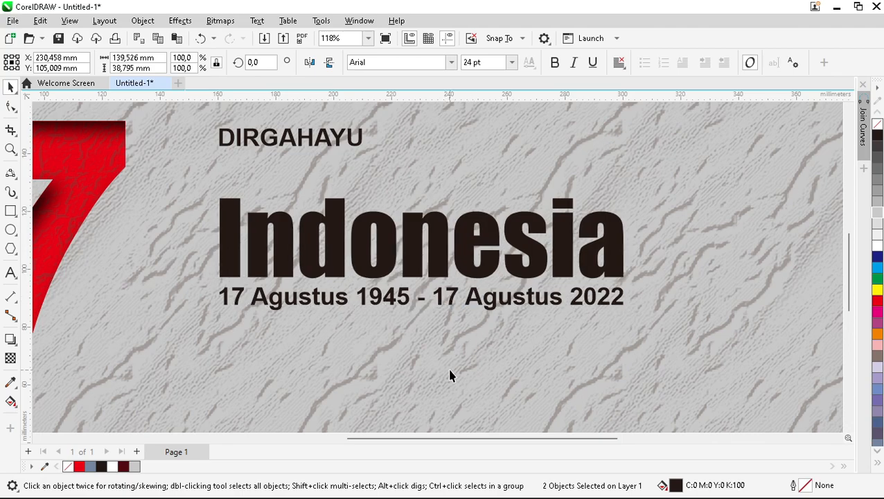
- Enlarge DIRGAHAYU to about 38.3 pt and place it just above the Indonesia line with a small gap
drag(304, 142, 290, 178)
drag(368, 186, 451, 228)
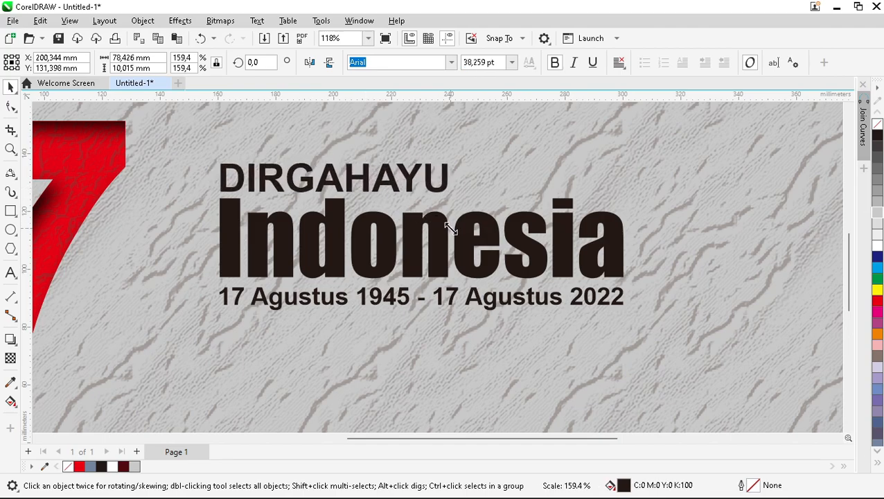
drag(342, 180, 333, 170)
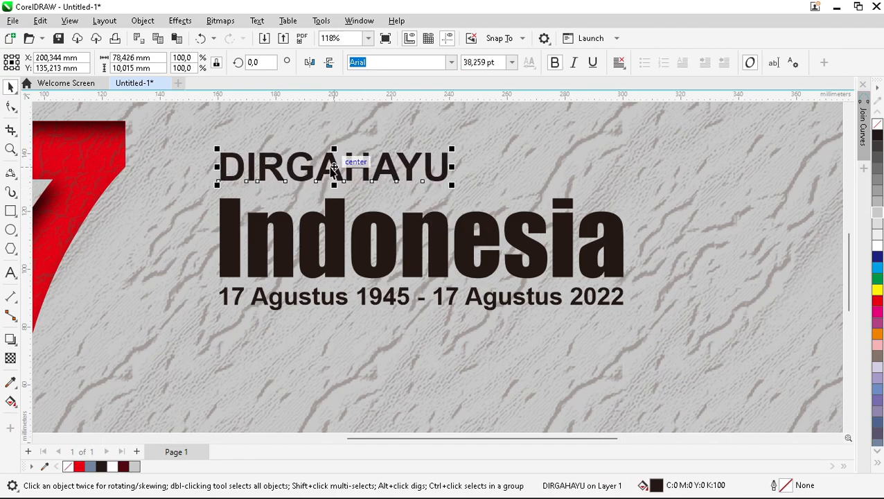
- Enlarge the three text lines together proportionally until the Indonesia line is about 187 mm wide
scroll(429, 259, down, 2)
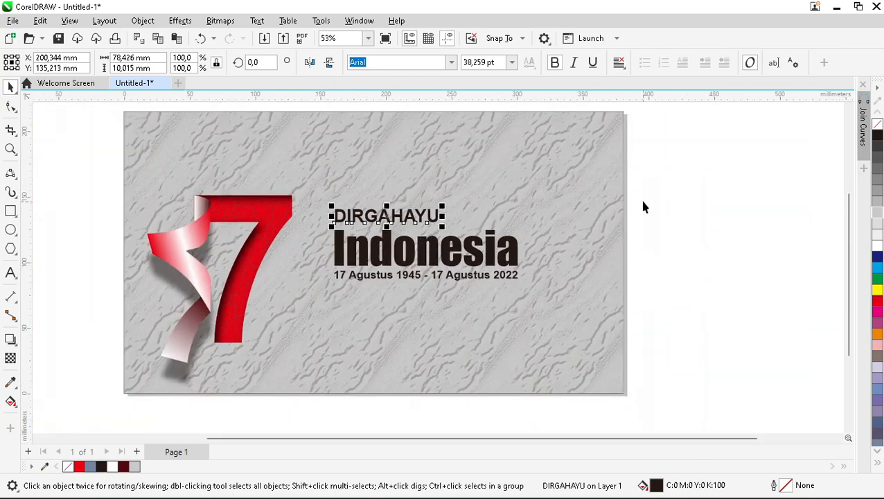
click(663, 179)
drag(313, 324, 314, 323)
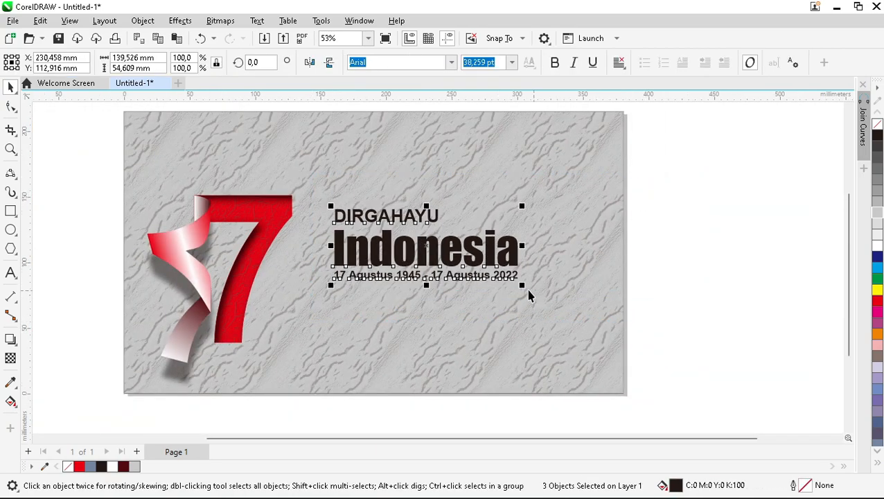
drag(522, 285, 584, 333)
click(701, 288)
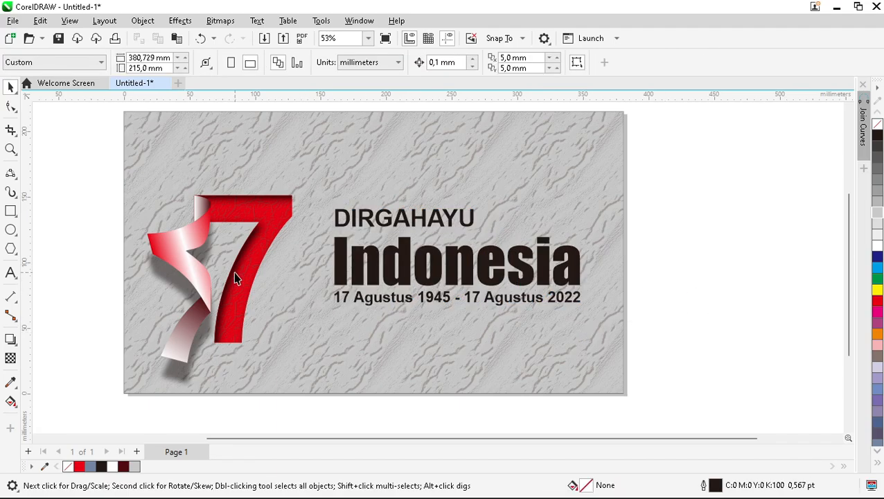
- Move the logo group straight up to a Y position of about 90.5 mm, level with the text
click(234, 272)
drag(217, 296, 219, 283)
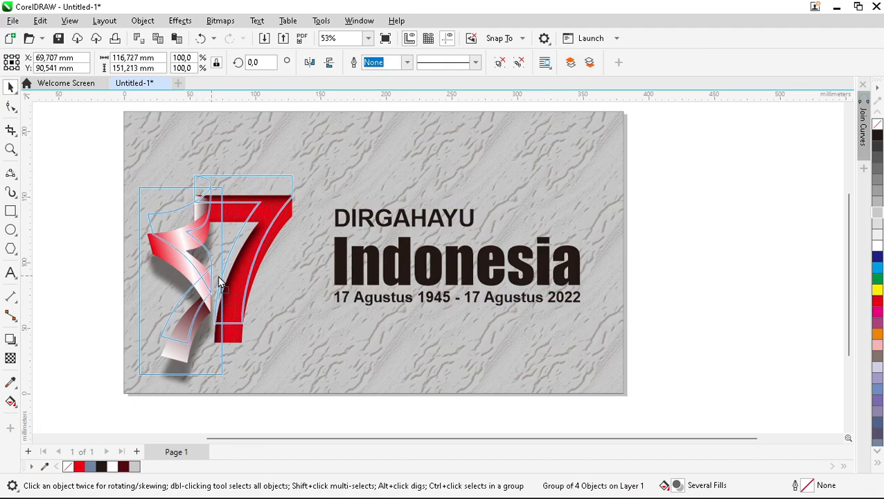
click(645, 287)
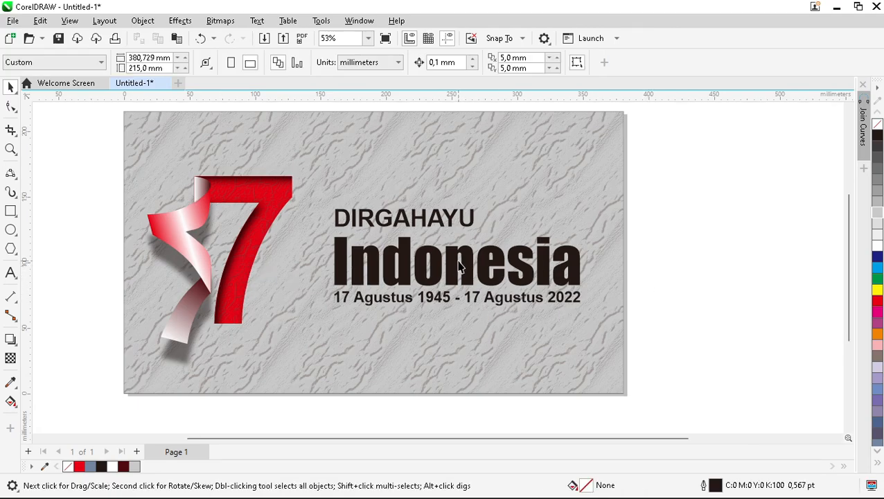
- Fill the Indonesia text line with red to match the 7 logo
scroll(458, 267, up, 1)
click(516, 287)
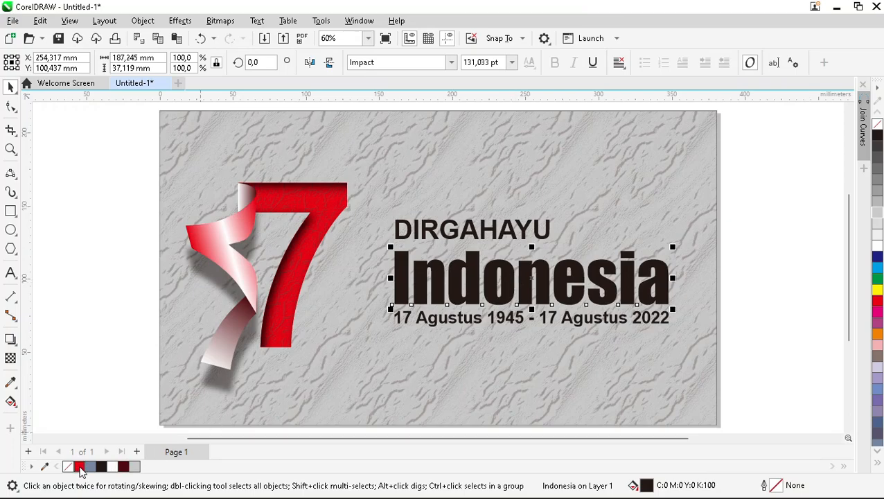
click(80, 467)
click(776, 281)
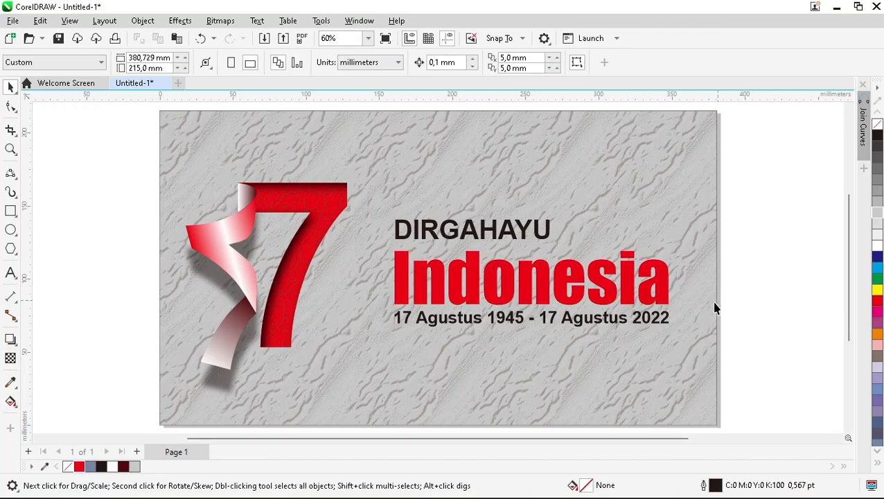
- Apply a Bump Map effect to the red Indonesia line using the last used preset, tiled at 1000 by 1000
click(580, 273)
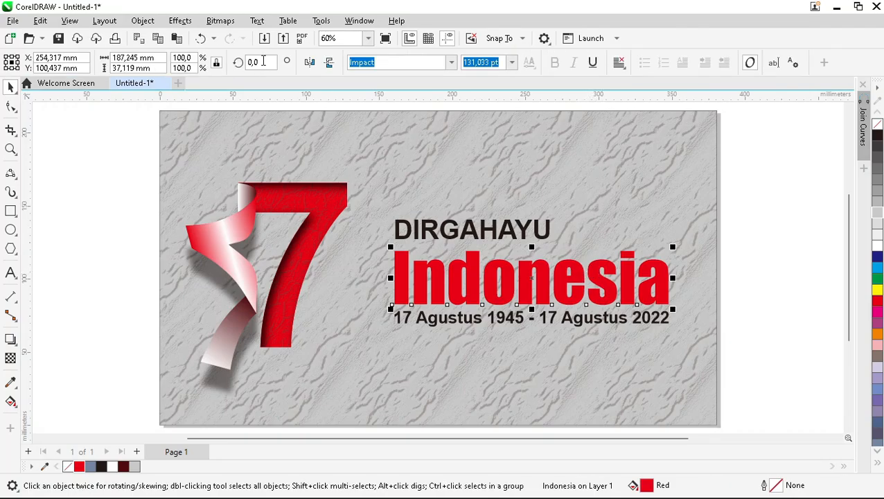
click(181, 20)
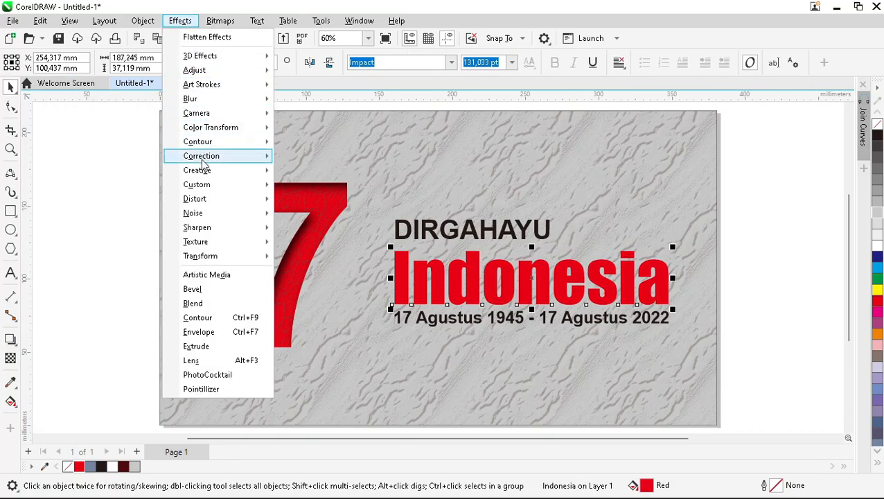
mouse_move(202, 184)
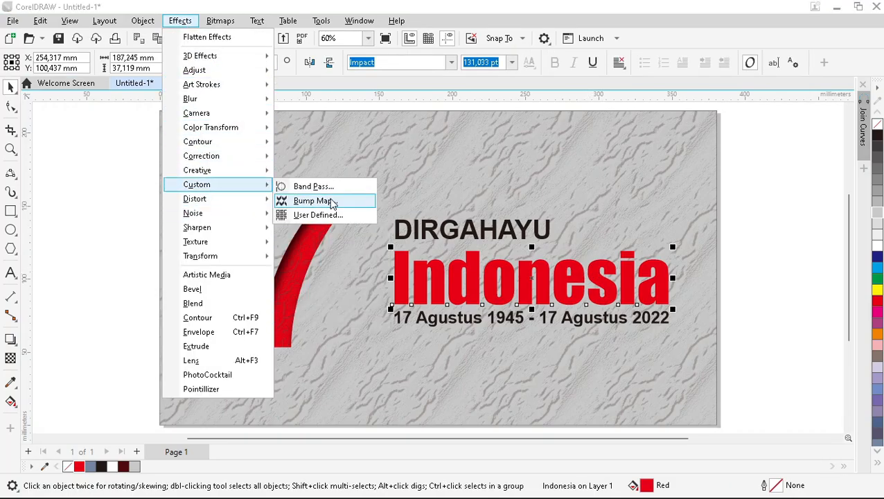
click(331, 201)
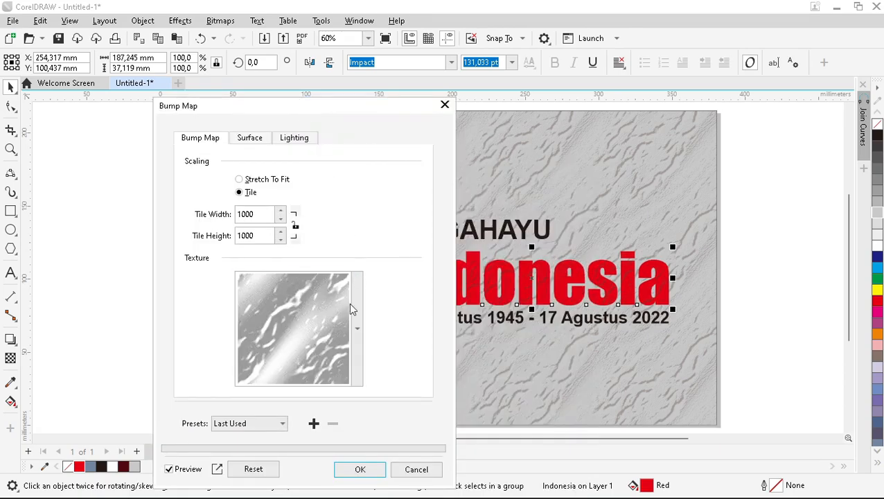
click(361, 469)
click(751, 240)
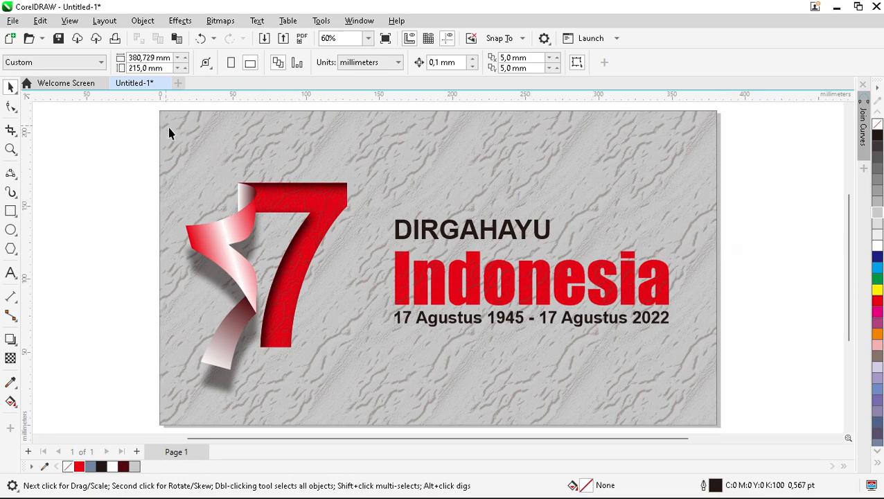
- Frame the whole design in the view and examine it in a full-screen preview
key(z)
drag(166, 119, 714, 422)
key(space)
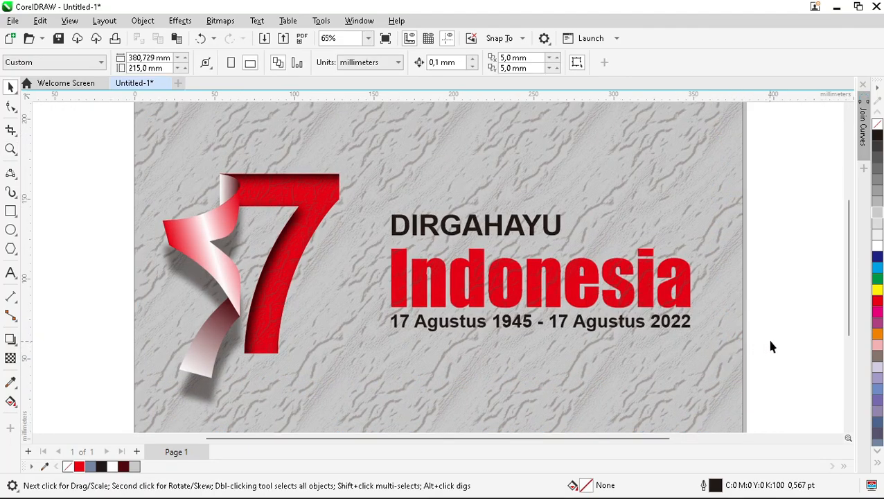
key(F9)
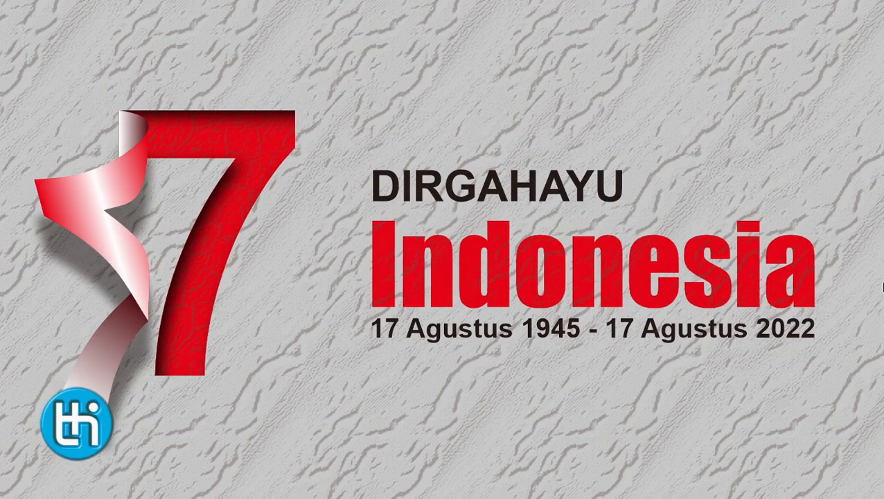